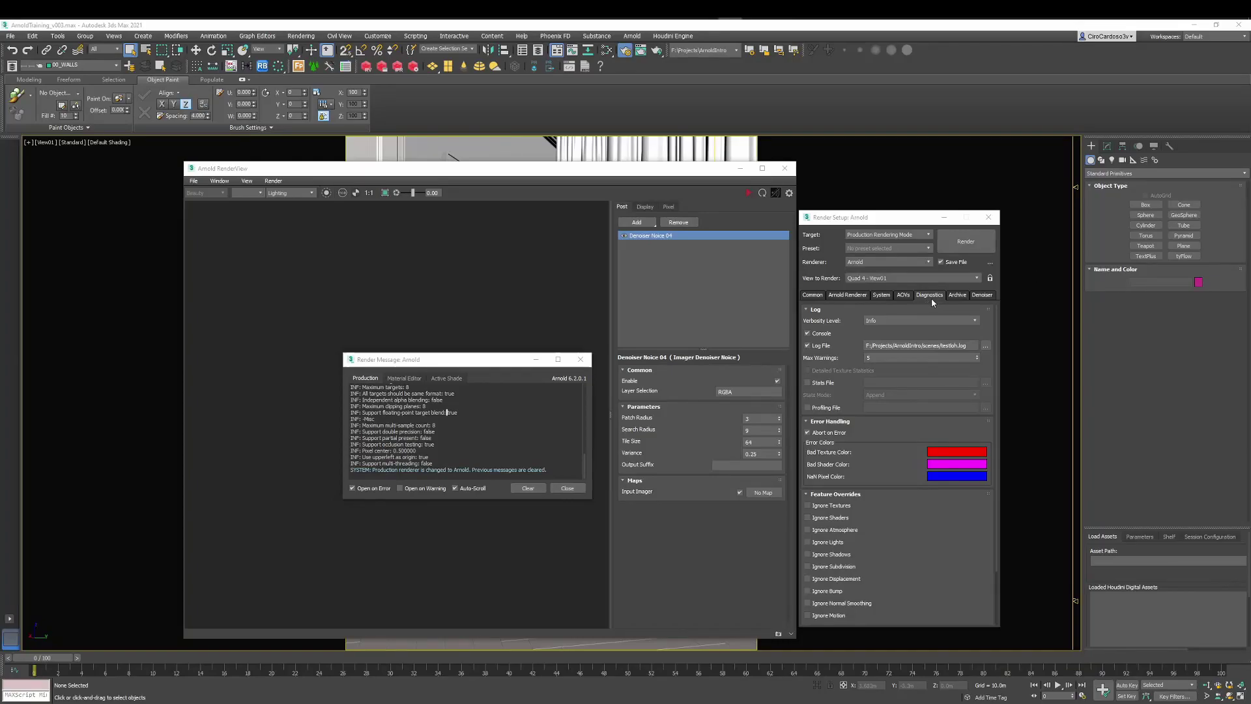
Look over the Denoiser tab, return to Diagnostics, and move the Render Message window up-left
{"action": "left_click", "coordinate": [980, 295]}
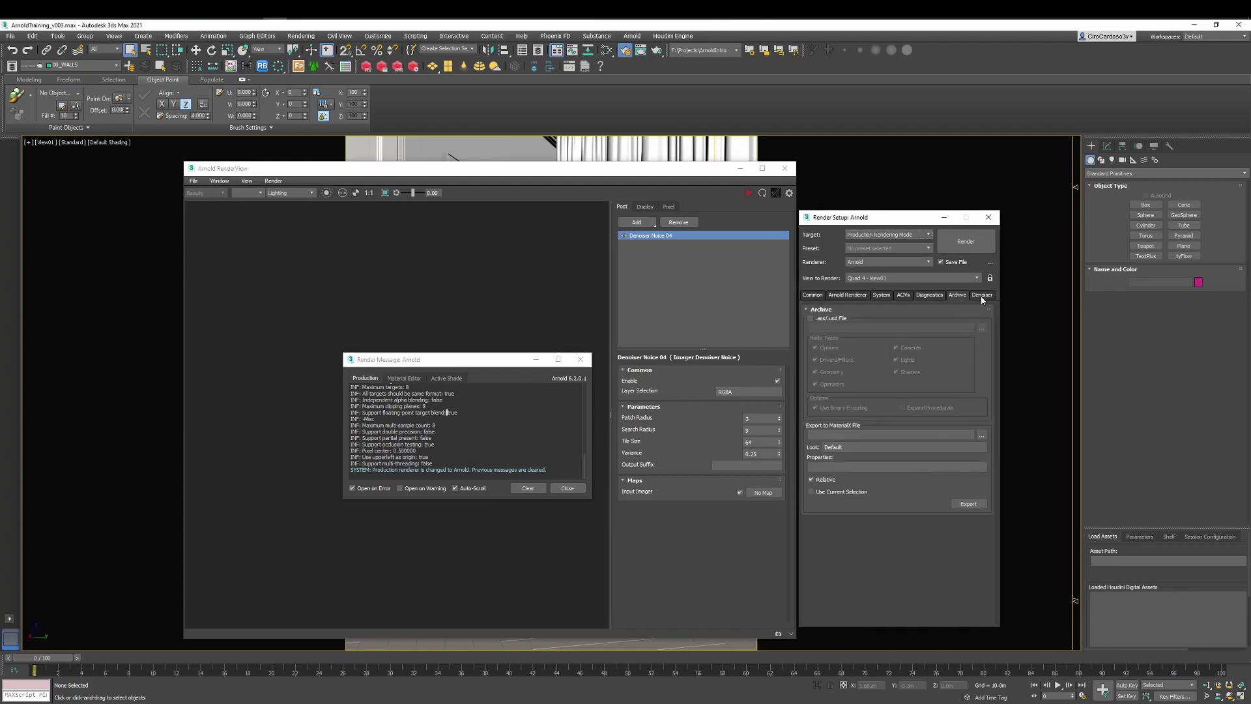
{"action": "left_click", "coordinate": [928, 296]}
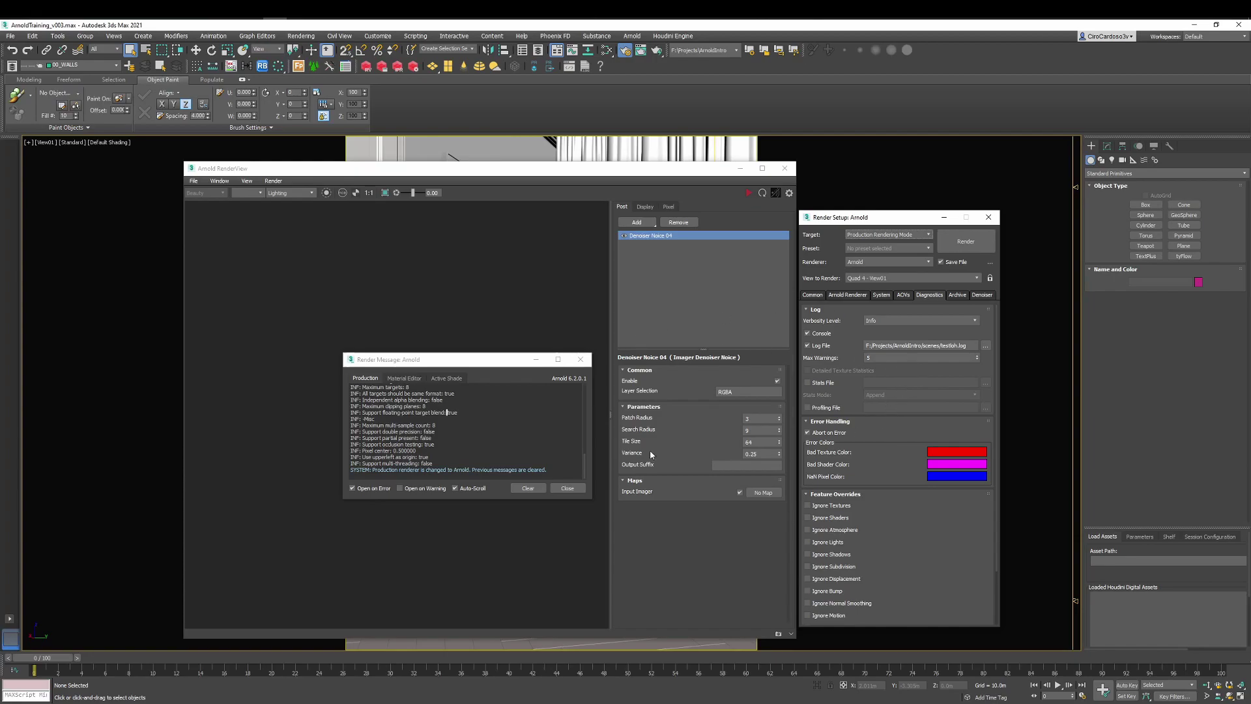
{"action": "left_click_drag", "start_coordinate": [456, 367], "coordinate": [416, 263]}
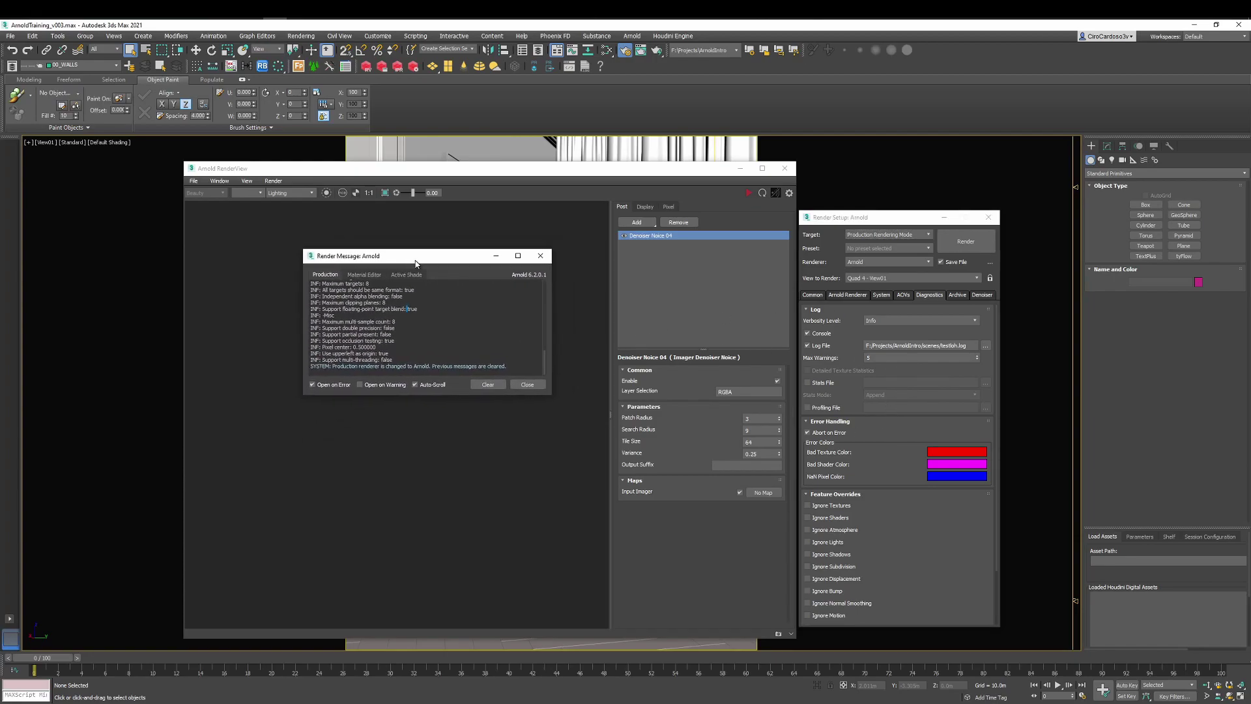
Reopen the Render Message: Arnold window via Rendering > Render Message Window
{"action": "left_click", "coordinate": [300, 37]}
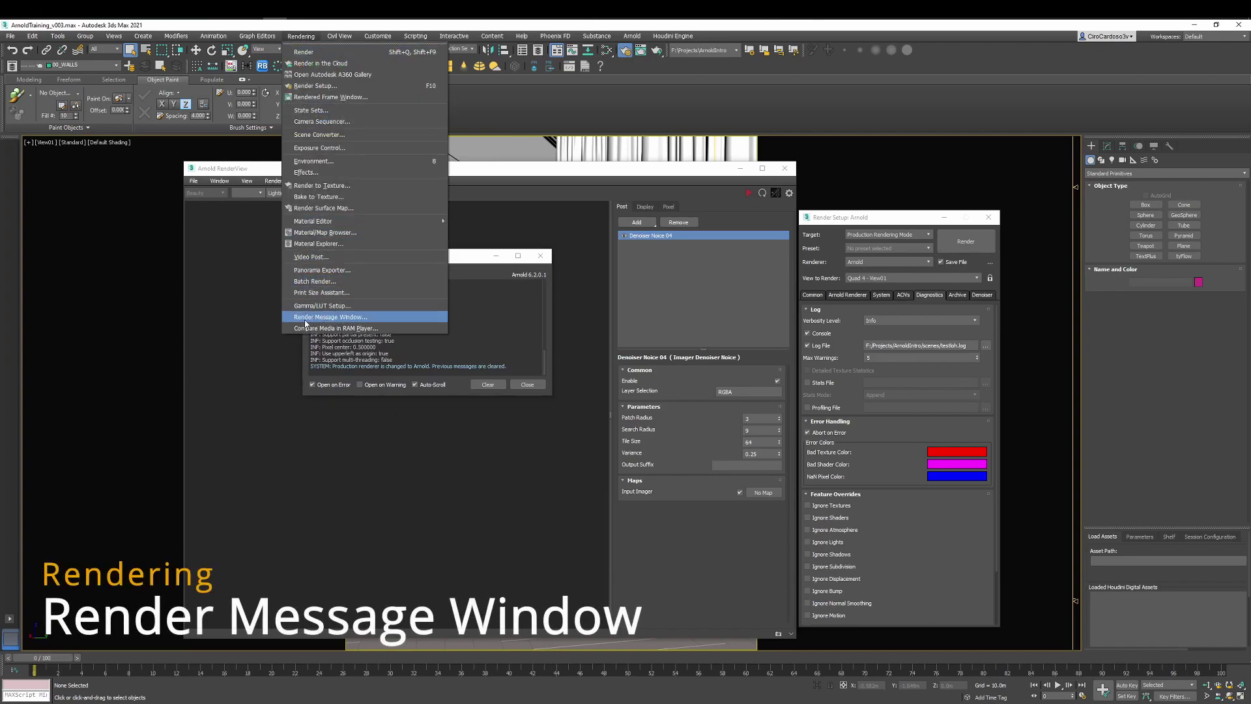
{"action": "left_click", "coordinate": [339, 317]}
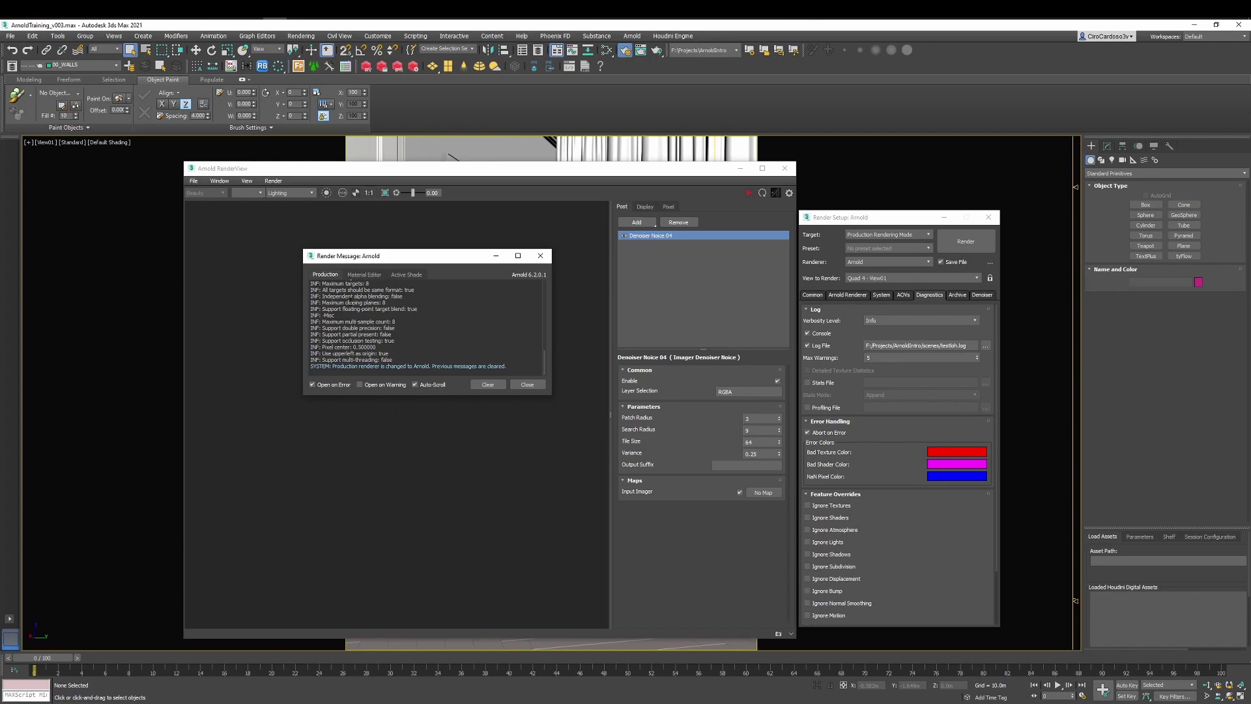
Show the Material Editor messages and highlight the non-OSL shader warning phrases
{"action": "left_click", "coordinate": [365, 274]}
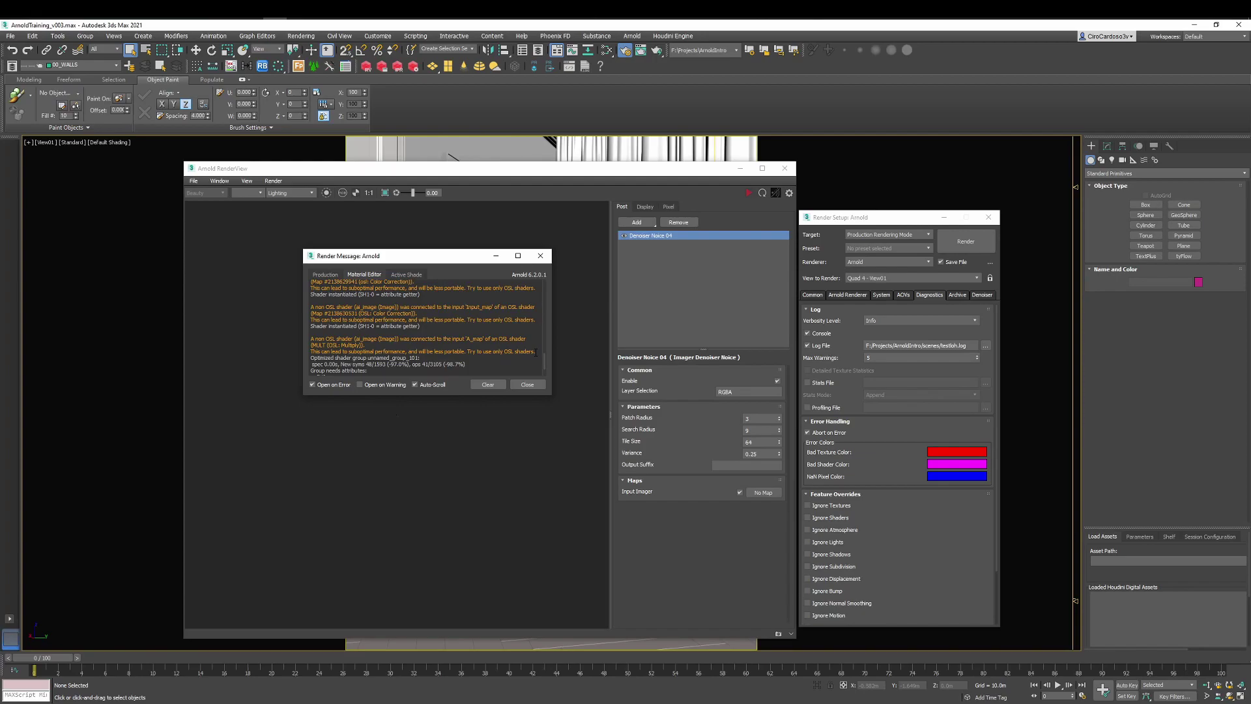
{"action": "left_click_drag", "start_coordinate": [315, 338], "coordinate": [352, 338]}
{"action": "left_click_drag", "start_coordinate": [499, 338], "coordinate": [526, 338]}
{"action": "left_click_drag", "start_coordinate": [469, 352], "coordinate": [538, 351]}
{"action": "left_click", "coordinate": [471, 352]}
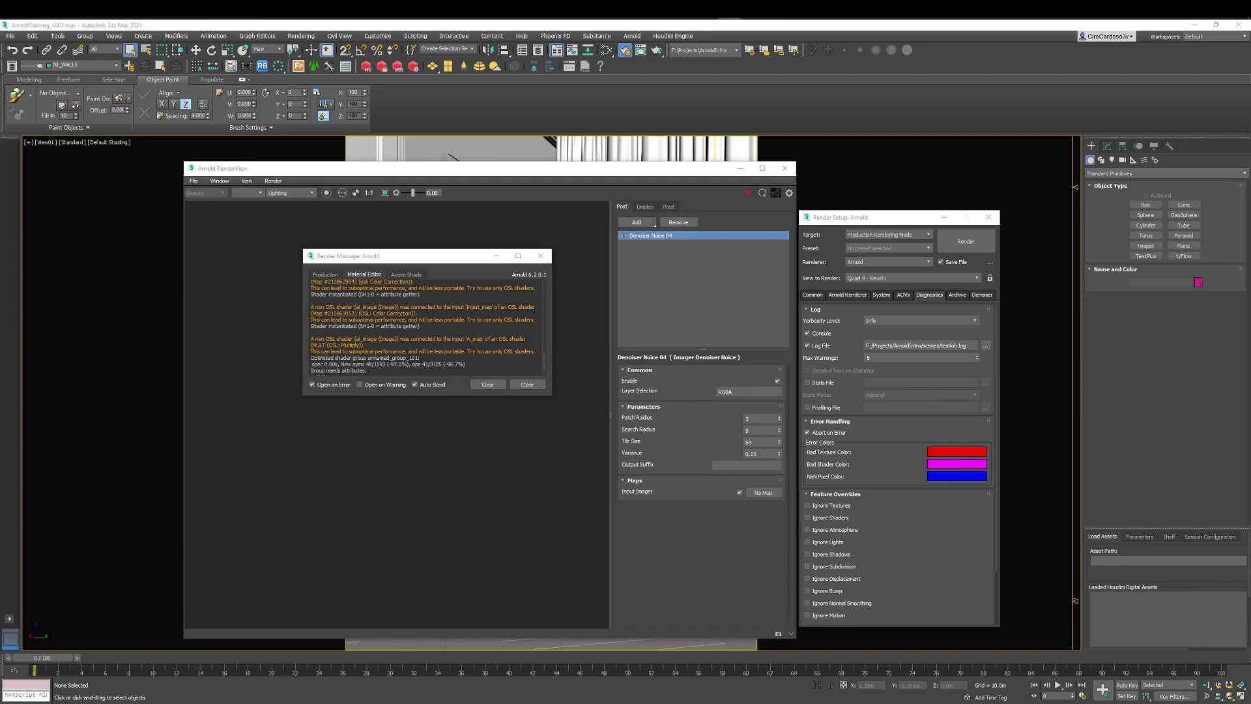
{"action": "left_click_drag", "start_coordinate": [433, 329], "coordinate": [312, 307]}
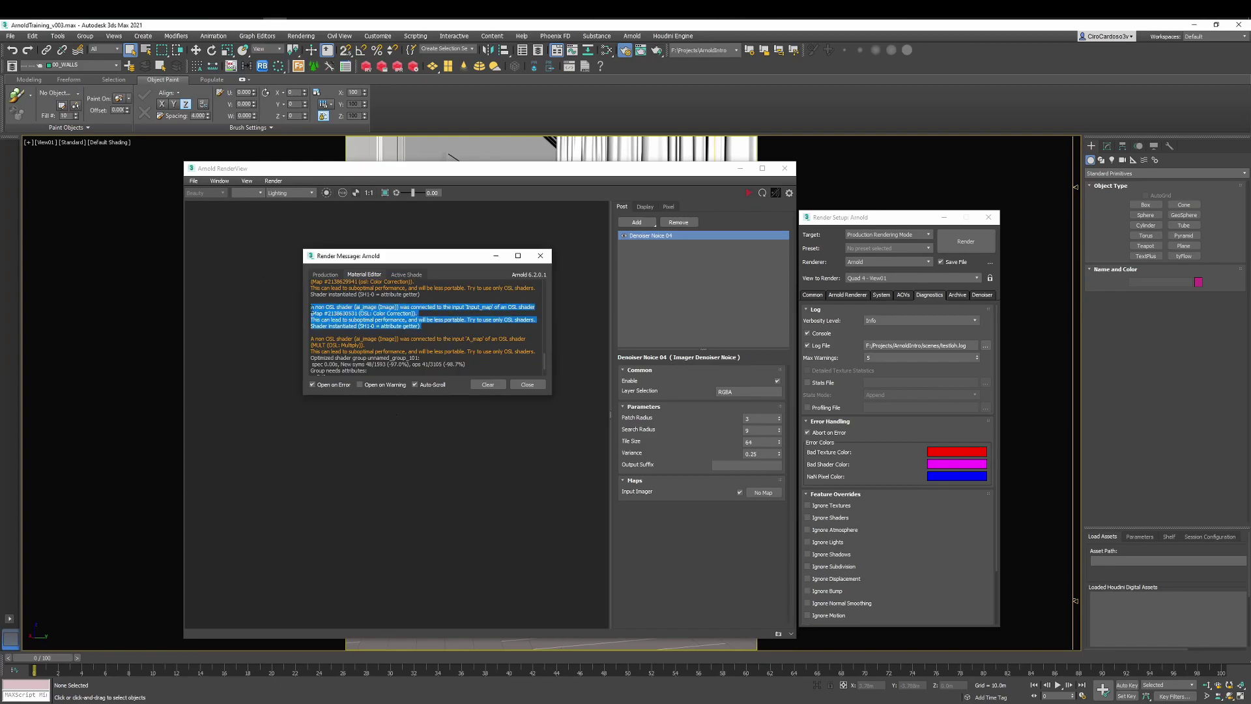
{"action": "right_click", "coordinate": [349, 307]}
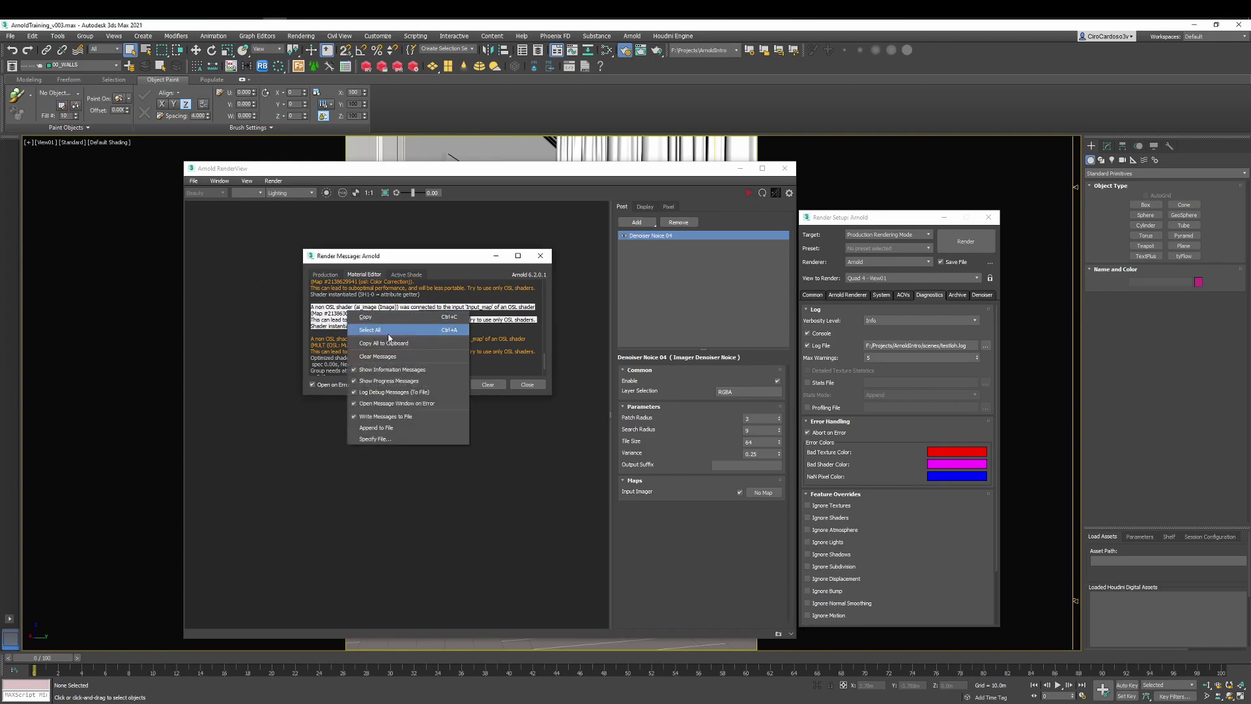
{"action": "left_click", "coordinate": [331, 312]}
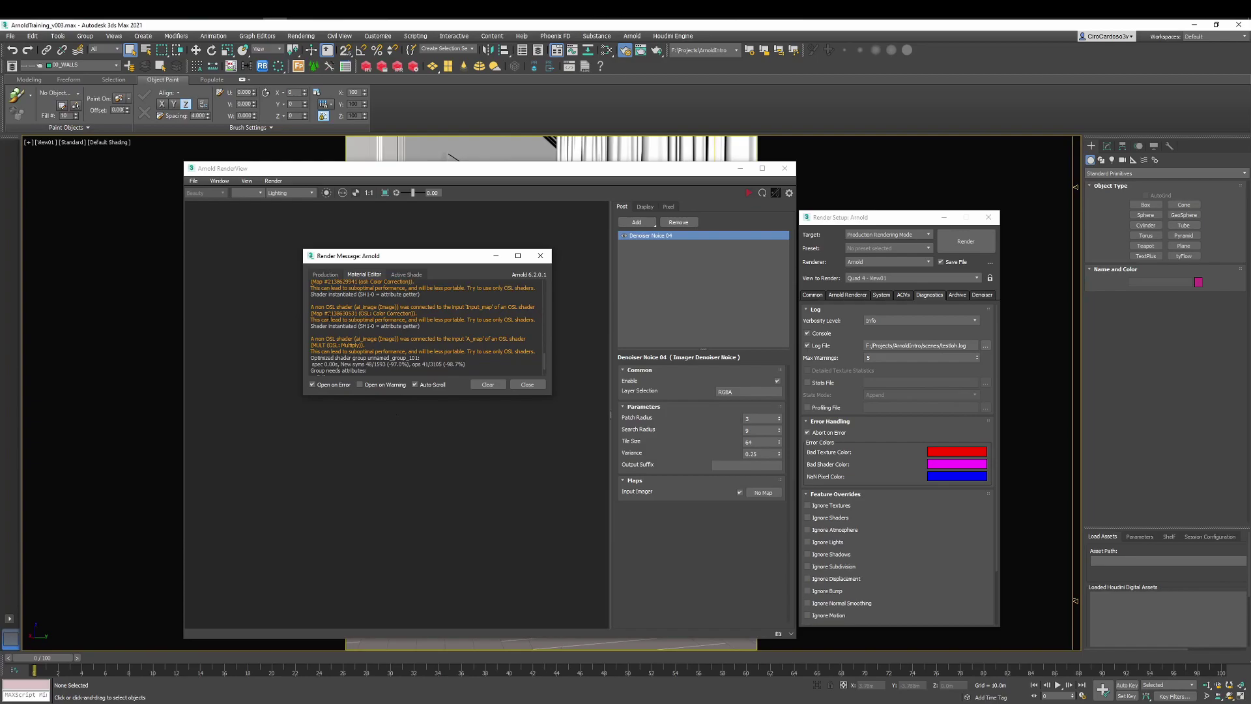
{"action": "left_click_drag", "start_coordinate": [419, 326], "coordinate": [318, 307]}
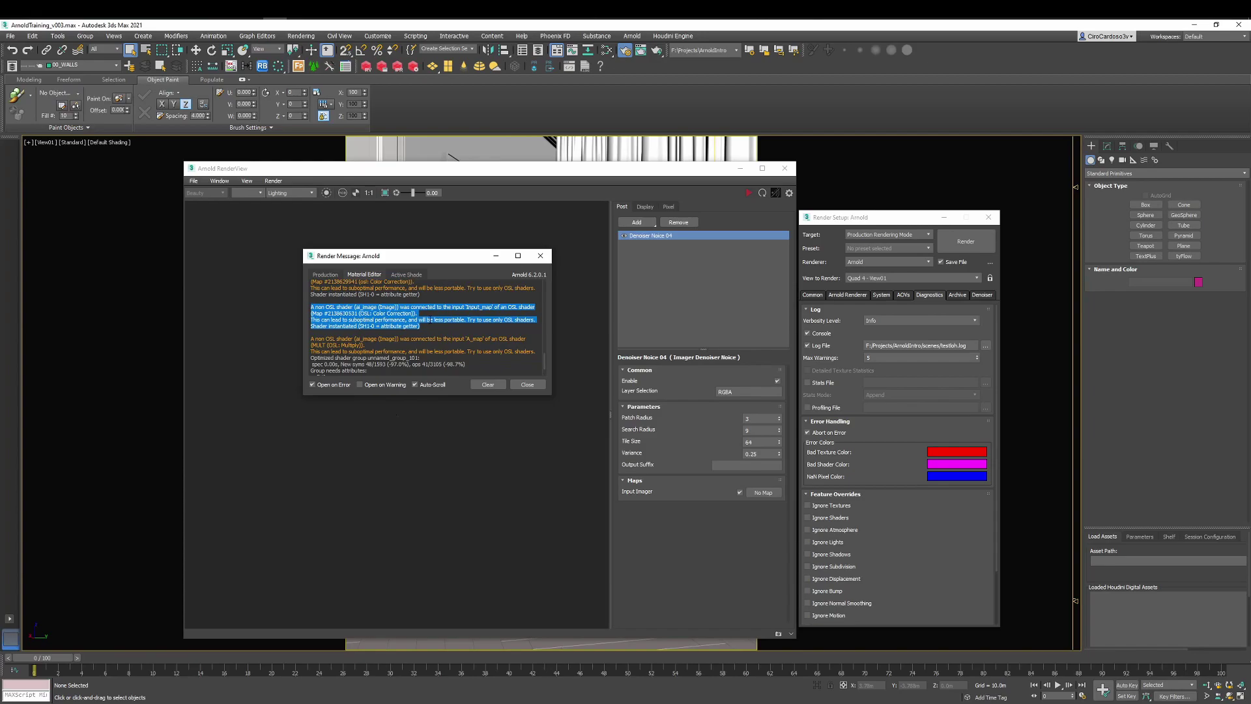
{"action": "left_click", "coordinate": [430, 319]}
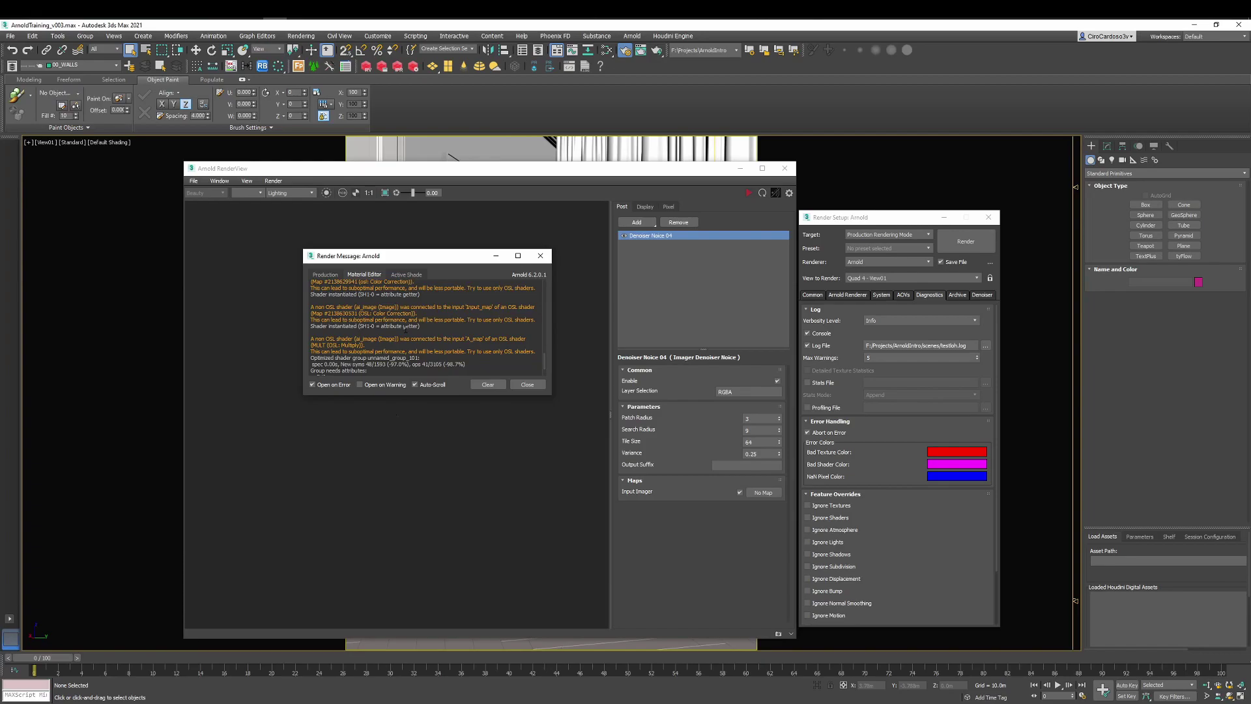
{"action": "left_click", "coordinate": [900, 318]}
{"action": "left_click", "coordinate": [893, 322]}
{"action": "left_click", "coordinate": [879, 359]}
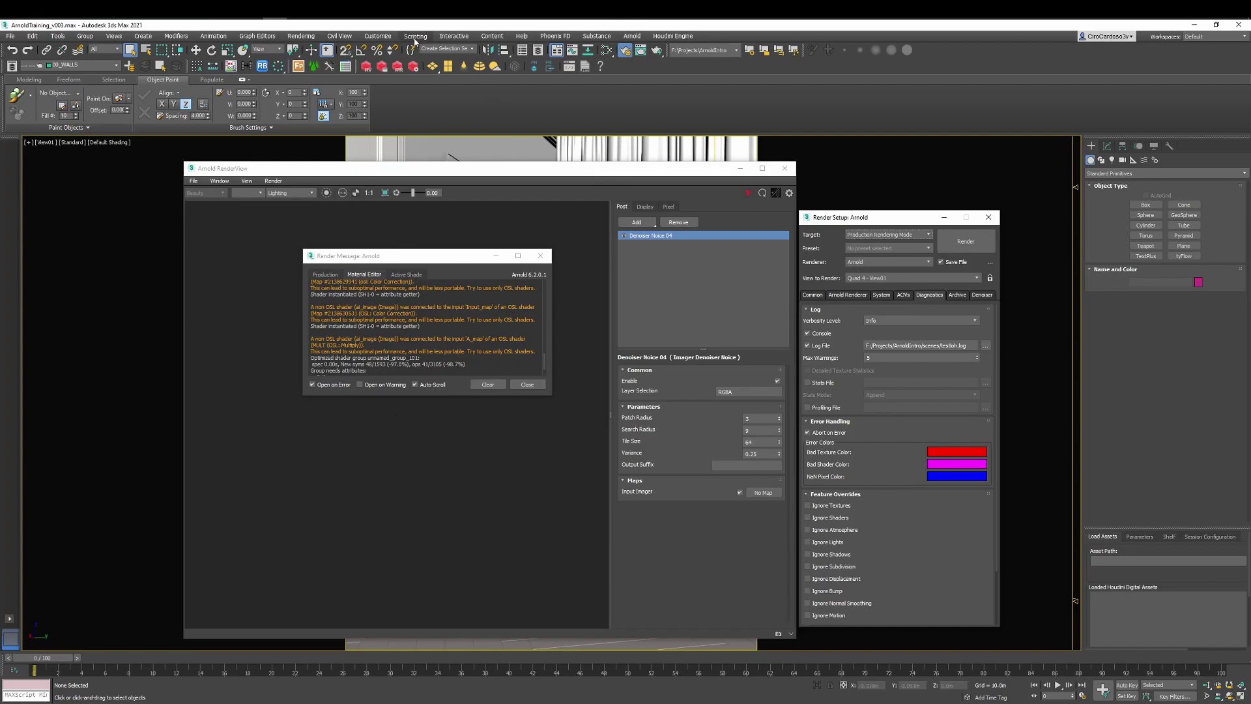
{"action": "left_click", "coordinate": [379, 37]}
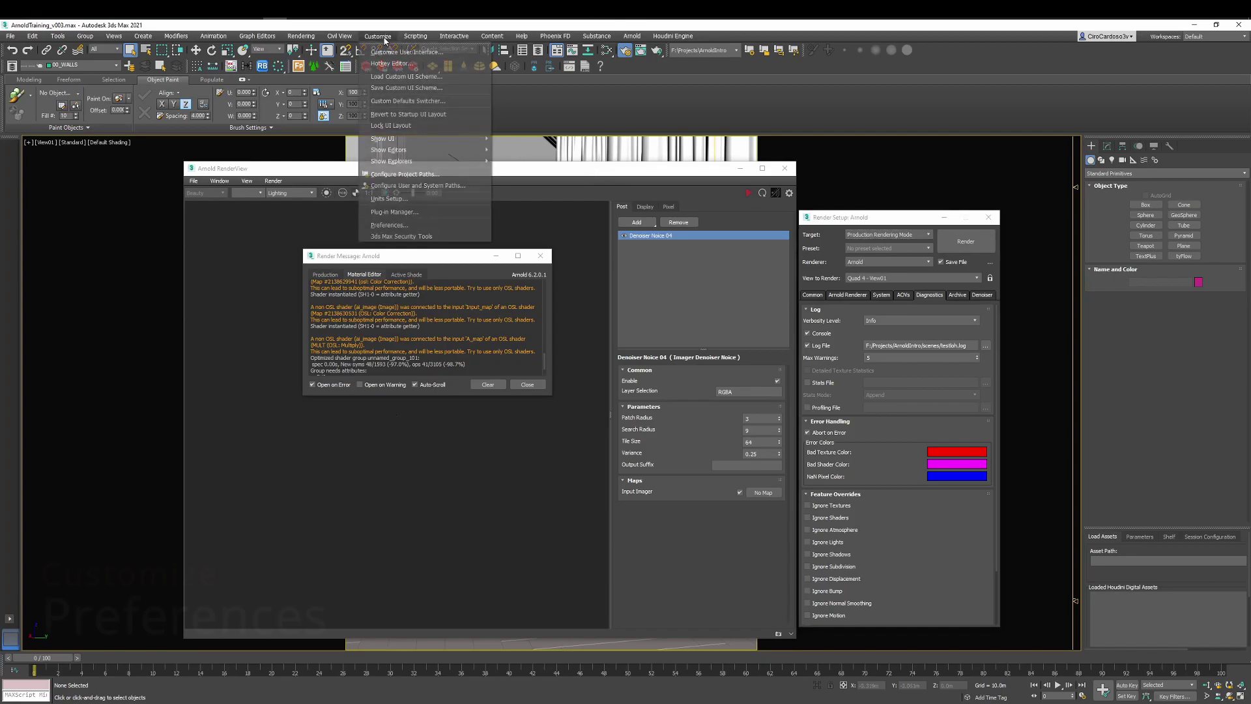
{"action": "left_click", "coordinate": [417, 220]}
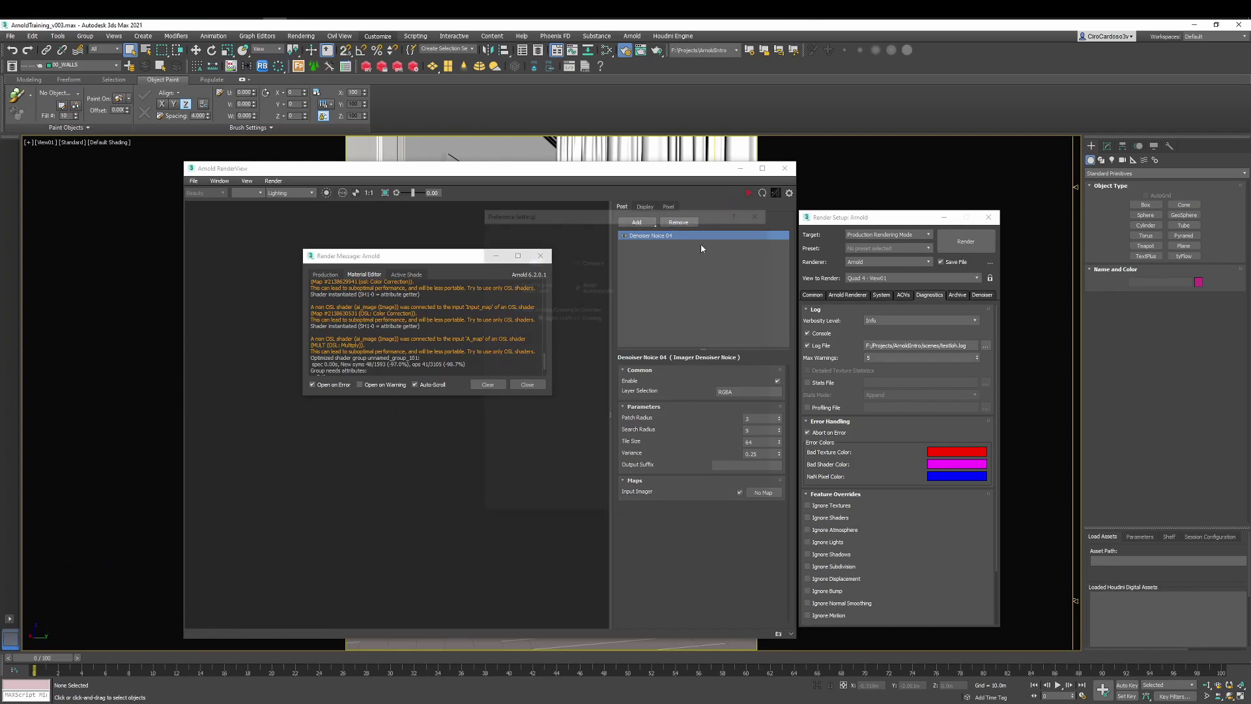
{"action": "left_click", "coordinate": [754, 236]}
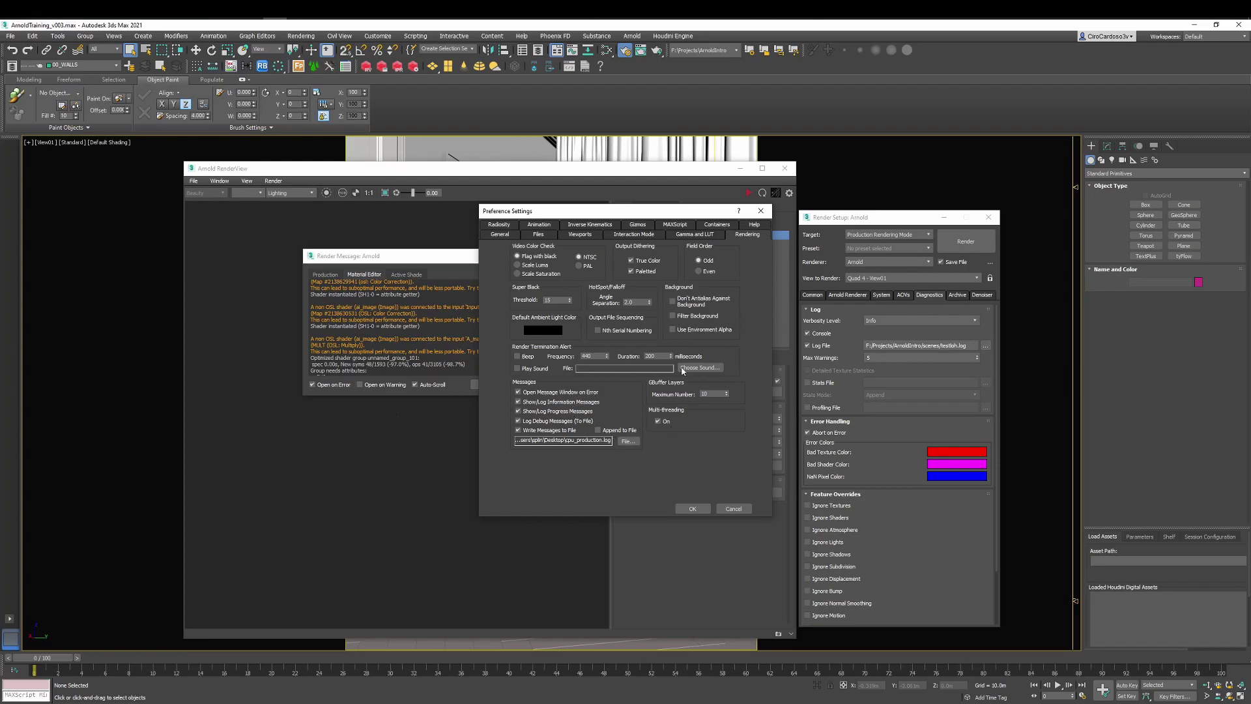
{"action": "left_click", "coordinate": [733, 509]}
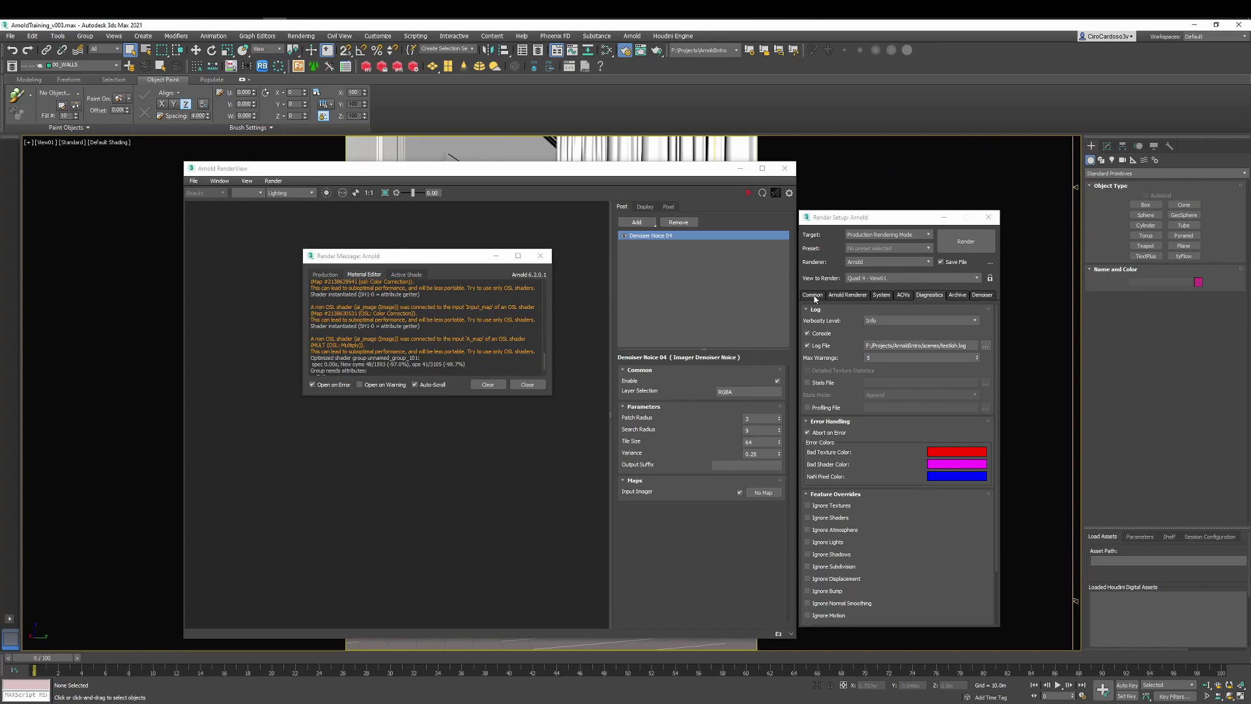
On Diagnostics, turn off Log File and set Verbosity Level to Warnings
{"action": "left_click", "coordinate": [812, 296]}
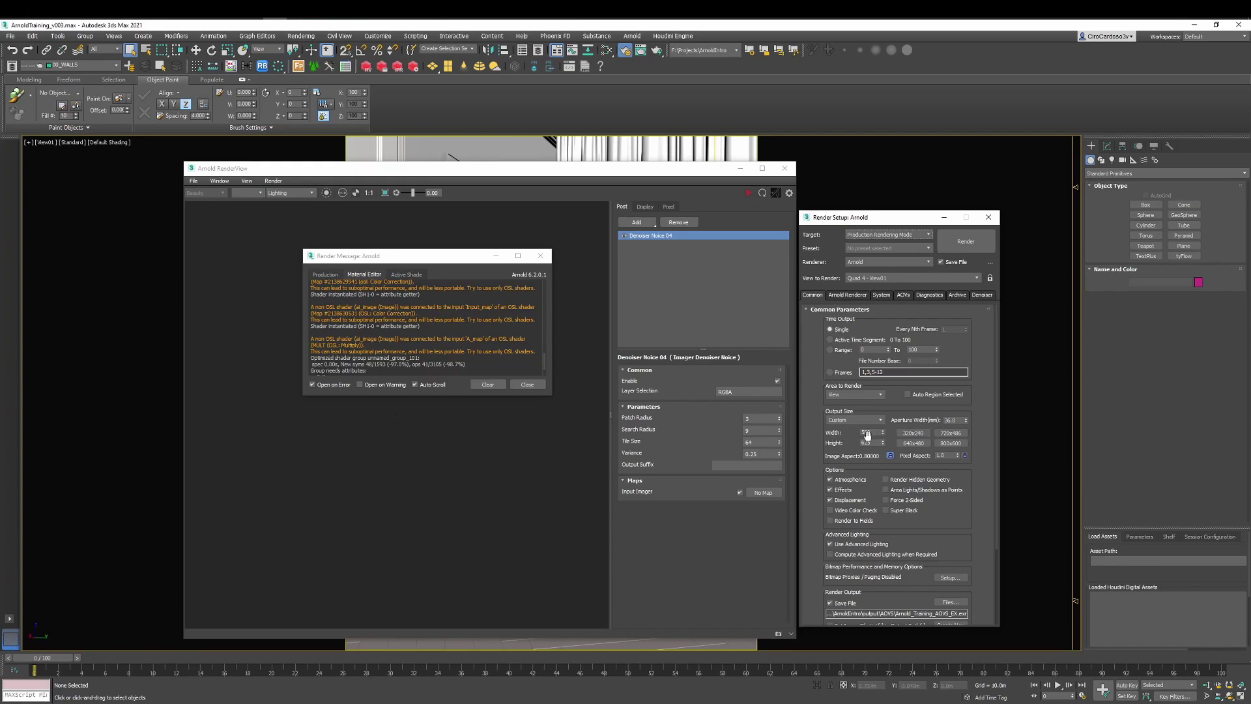
{"action": "left_click", "coordinate": [929, 294]}
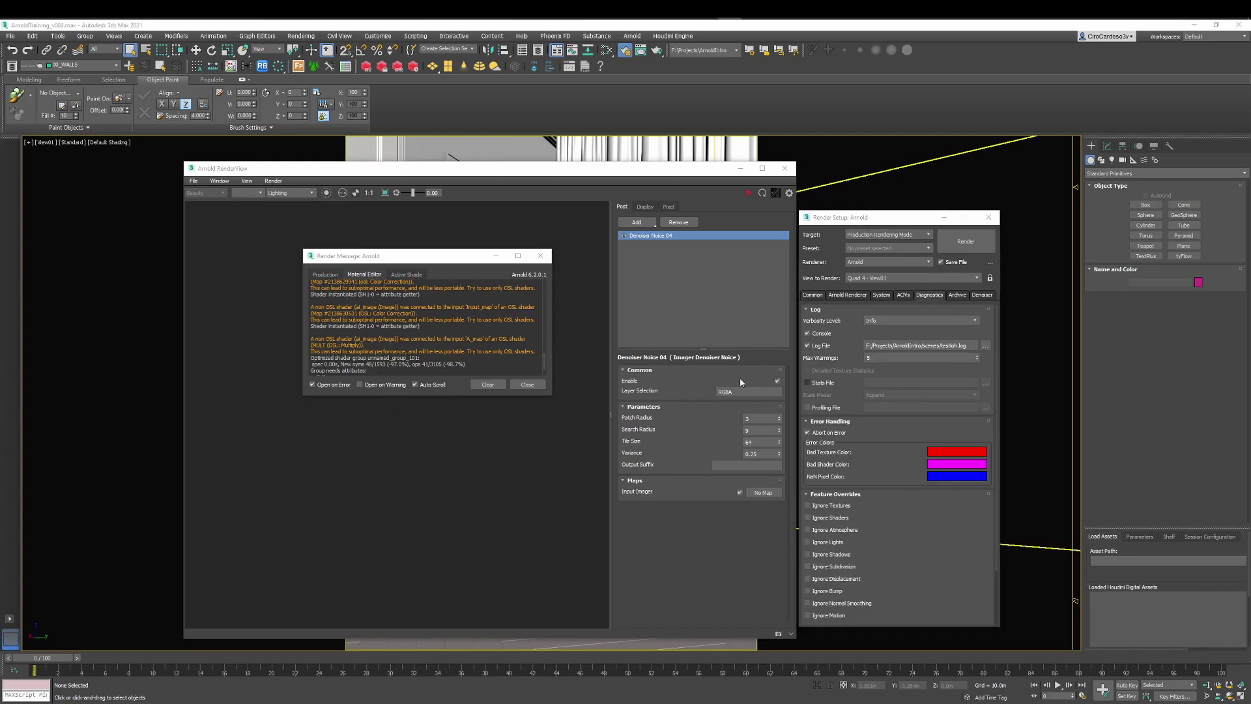
{"action": "left_click", "coordinate": [807, 345]}
{"action": "left_click", "coordinate": [907, 320]}
Confirm Warnings verbosity and collapse Error Handling to reveal the Feature Overrides list
{"action": "left_click", "coordinate": [880, 343]}
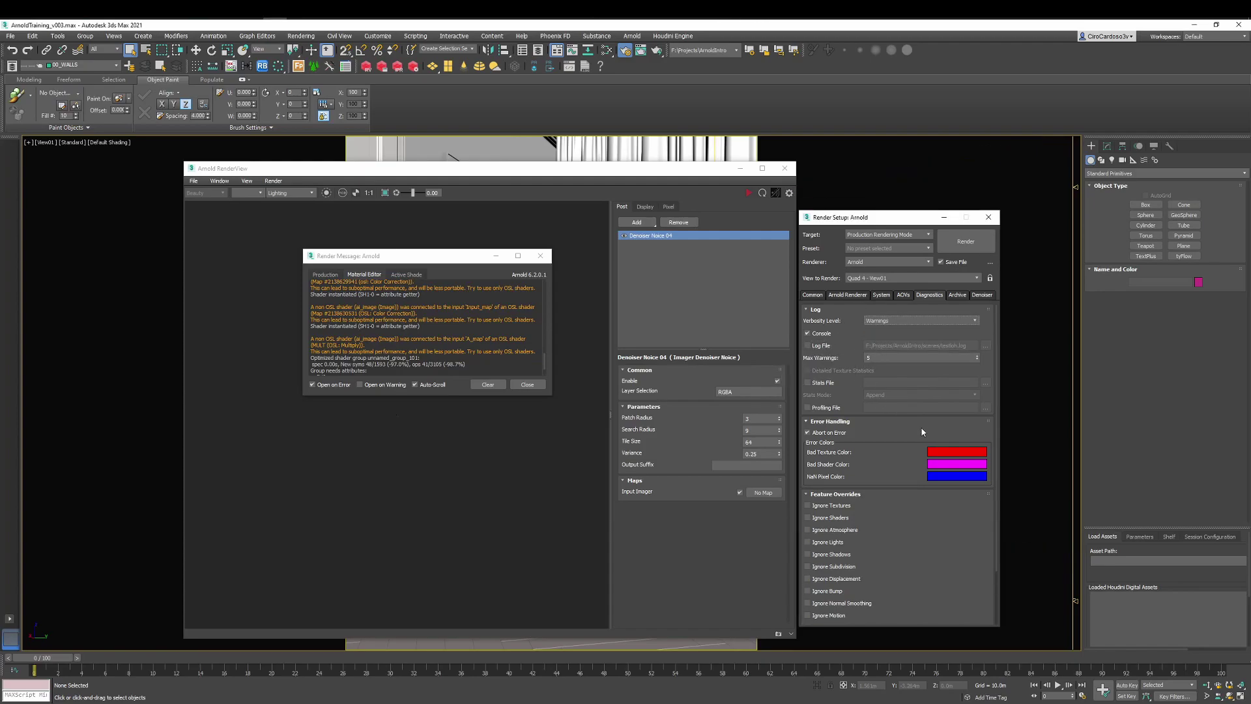
{"action": "left_click", "coordinate": [840, 422]}
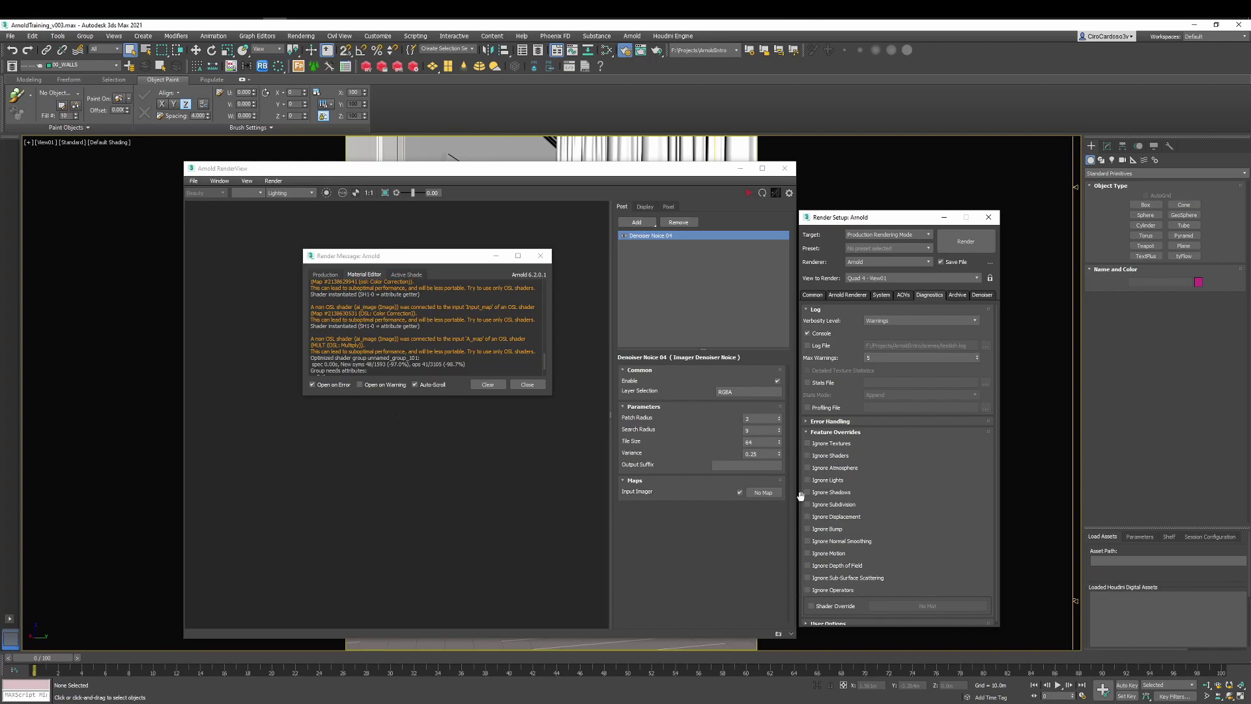
Check Ignore Depth of Field, Motion, Bump, Displacement, Textures and Shaders overrides
{"action": "left_click", "coordinate": [808, 566]}
{"action": "left_click", "coordinate": [807, 529]}
{"action": "left_click", "coordinate": [807, 516]}
{"action": "left_click", "coordinate": [808, 444]}
{"action": "left_click_drag", "start_coordinate": [352, 263], "coordinate": [353, 280]}
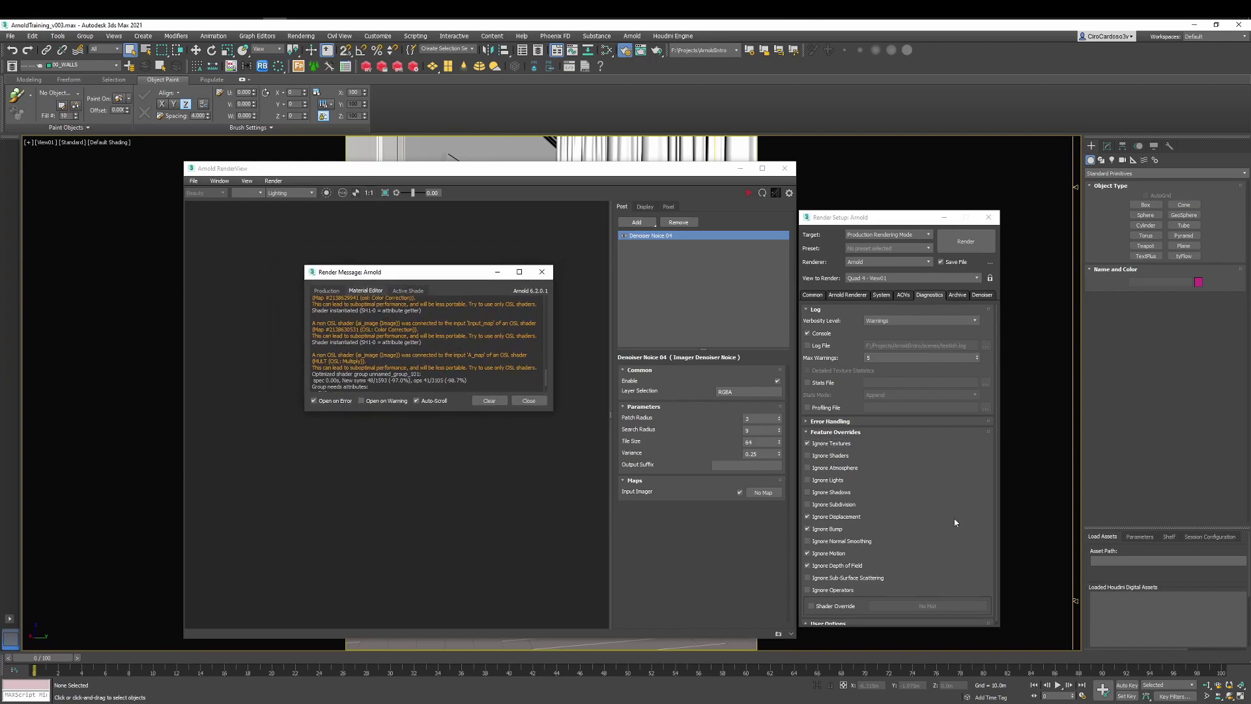
{"action": "left_click", "coordinate": [807, 455]}
Move the Render Message window down to the lower right
{"action": "left_click", "coordinate": [421, 275]}
{"action": "left_click_drag", "start_coordinate": [420, 275], "coordinate": [611, 421]}
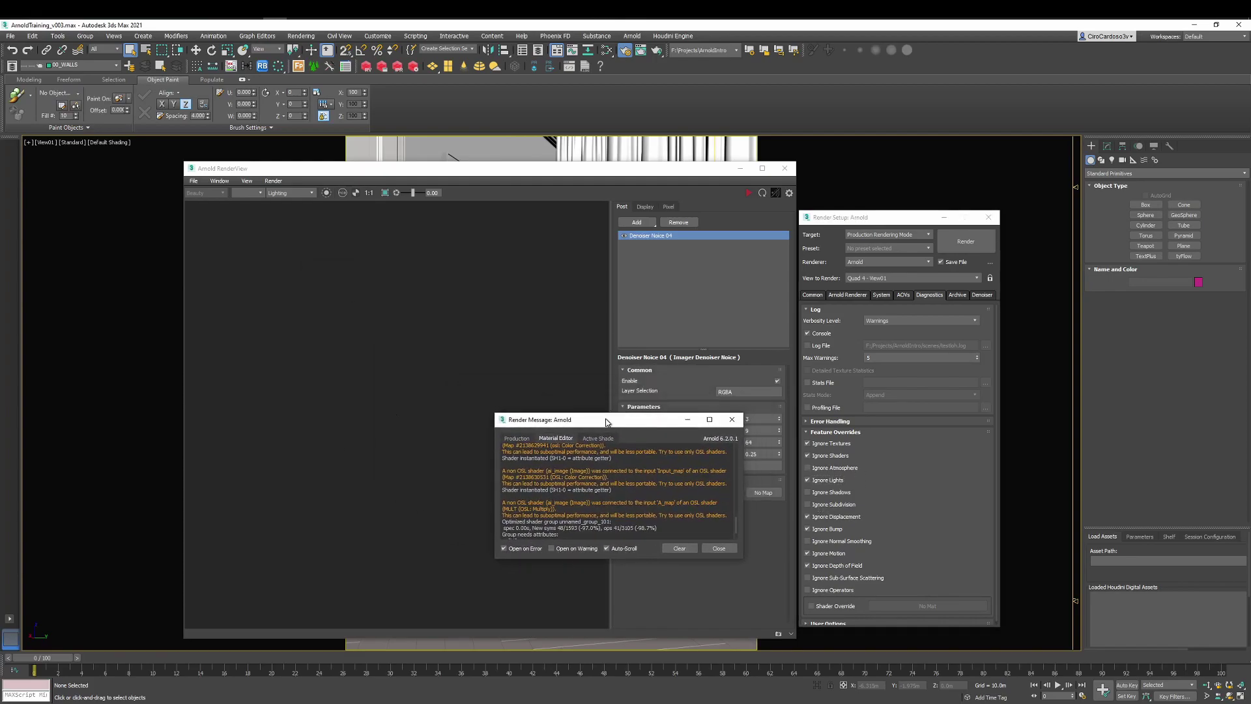
{"action": "left_click_drag", "start_coordinate": [529, 420], "coordinate": [535, 425]}
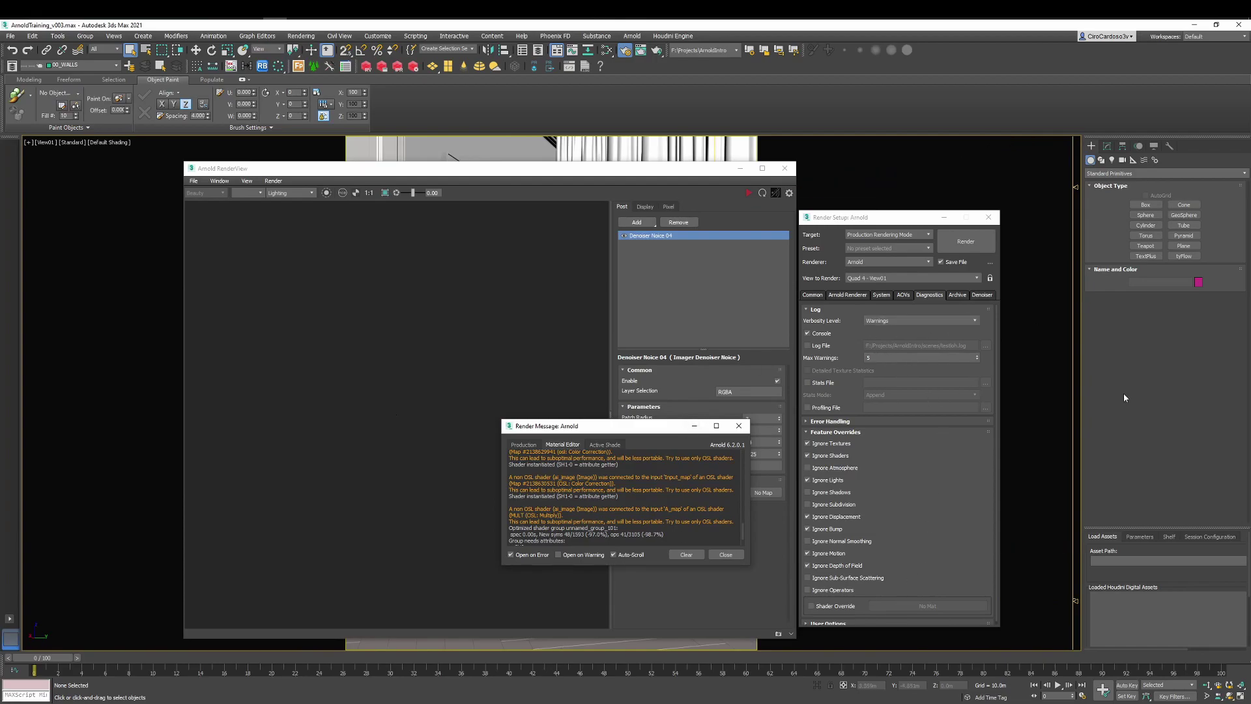
Read down the How to Read a Render Log page's stats sections to Texture Stats
{"action": "key", "text": "alt+Tab"}
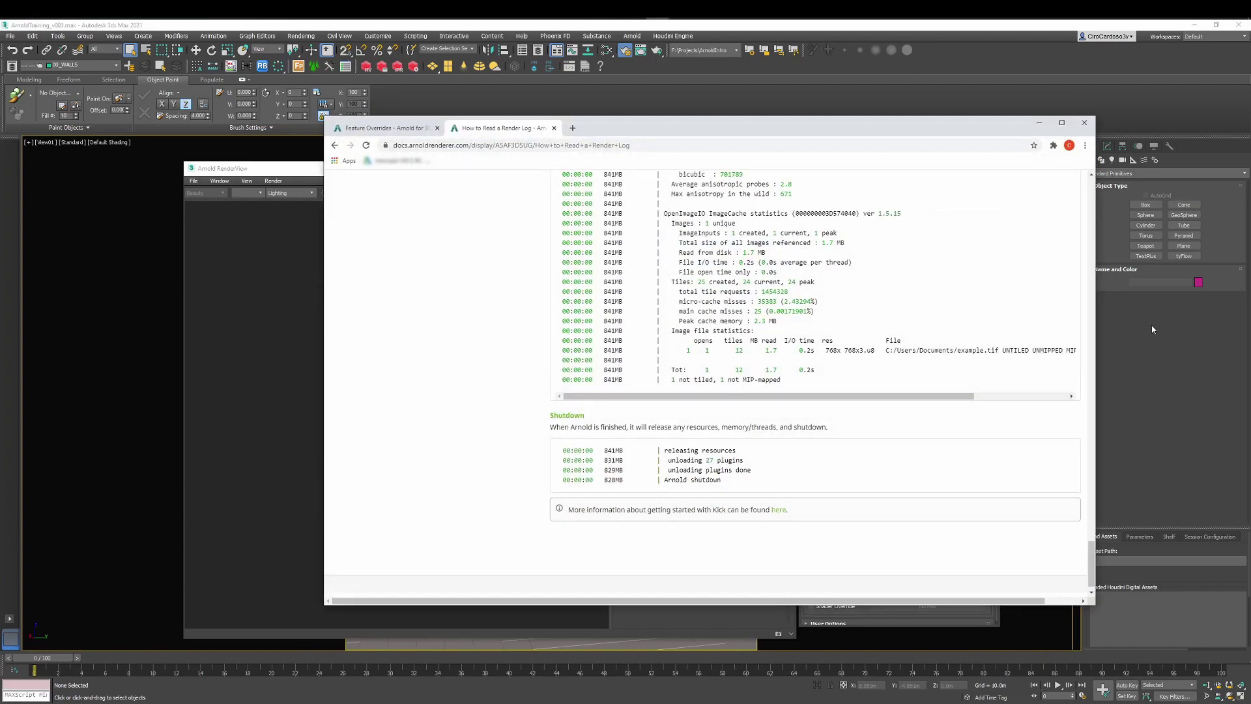
{"action": "left_click_drag", "start_coordinate": [1091, 572], "coordinate": [1092, 185]}
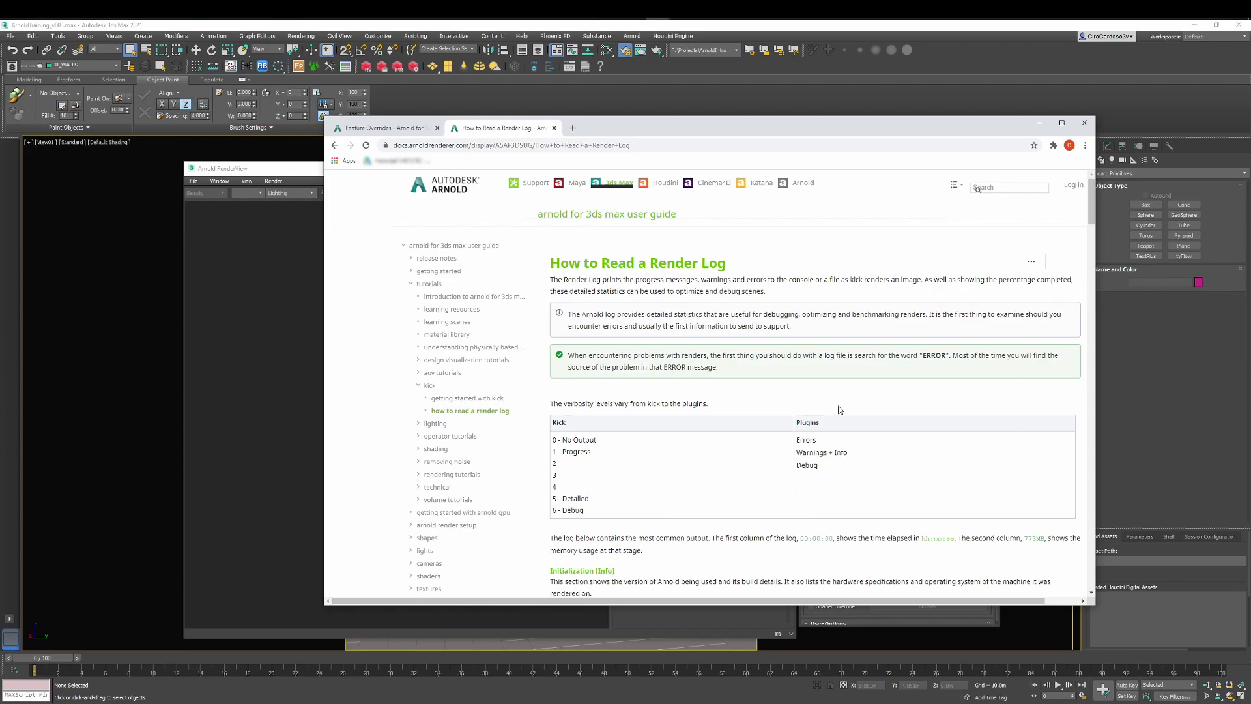
{"action": "scroll", "coordinate": [839, 409], "scroll_direction": "down", "scroll_amount": 2}
{"action": "scroll", "coordinate": [847, 409], "scroll_direction": "down", "scroll_amount": 3}
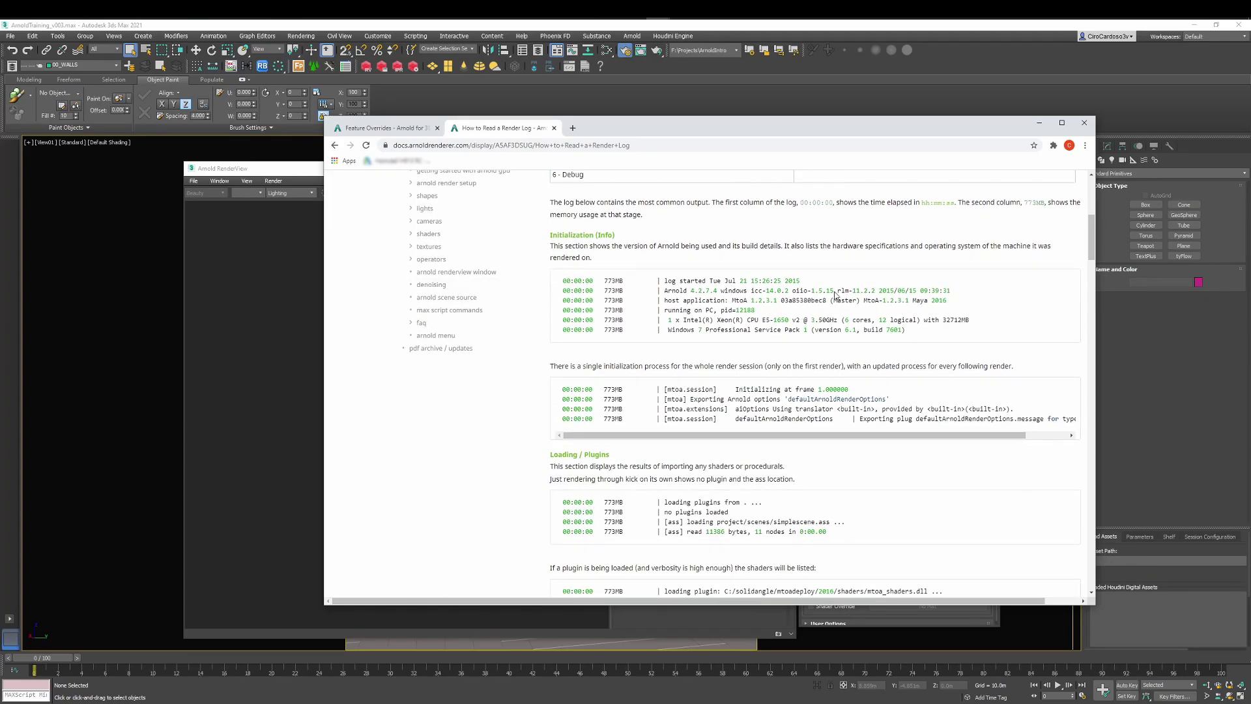
{"action": "scroll", "coordinate": [854, 385], "scroll_direction": "down", "scroll_amount": 4}
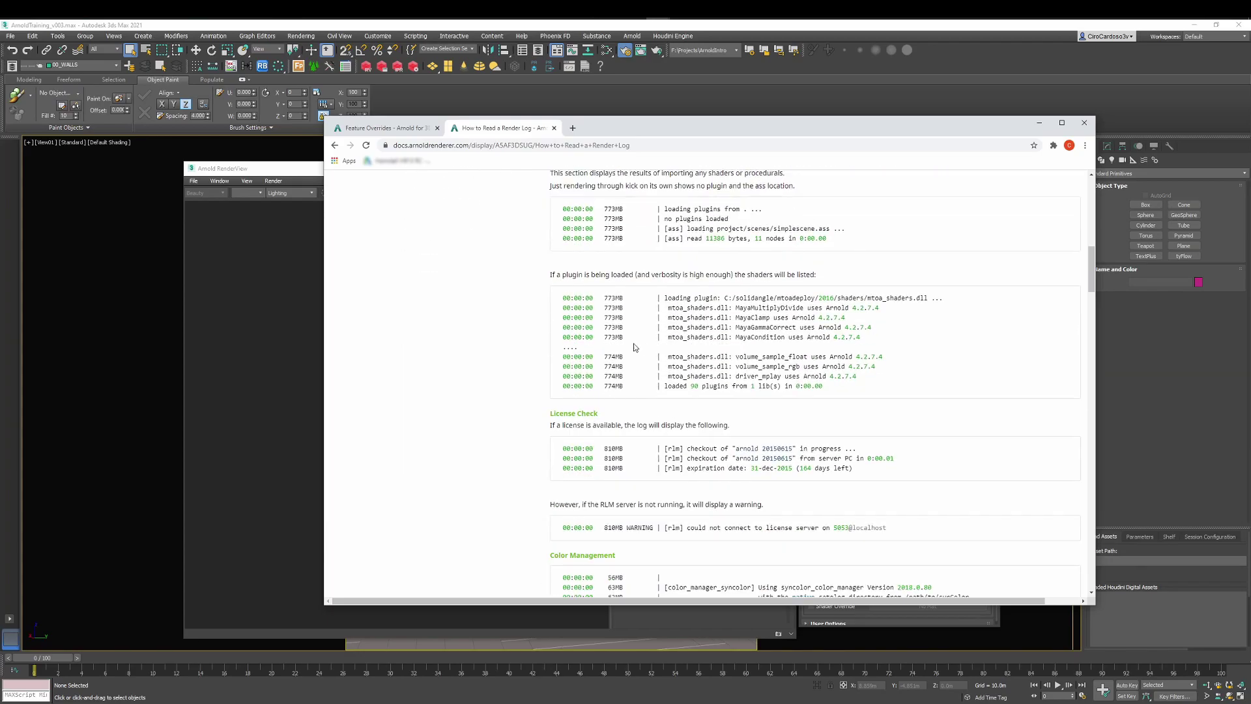
{"action": "scroll", "coordinate": [635, 347], "scroll_direction": "down", "scroll_amount": 3}
{"action": "scroll", "coordinate": [661, 339], "scroll_direction": "down", "scroll_amount": 5}
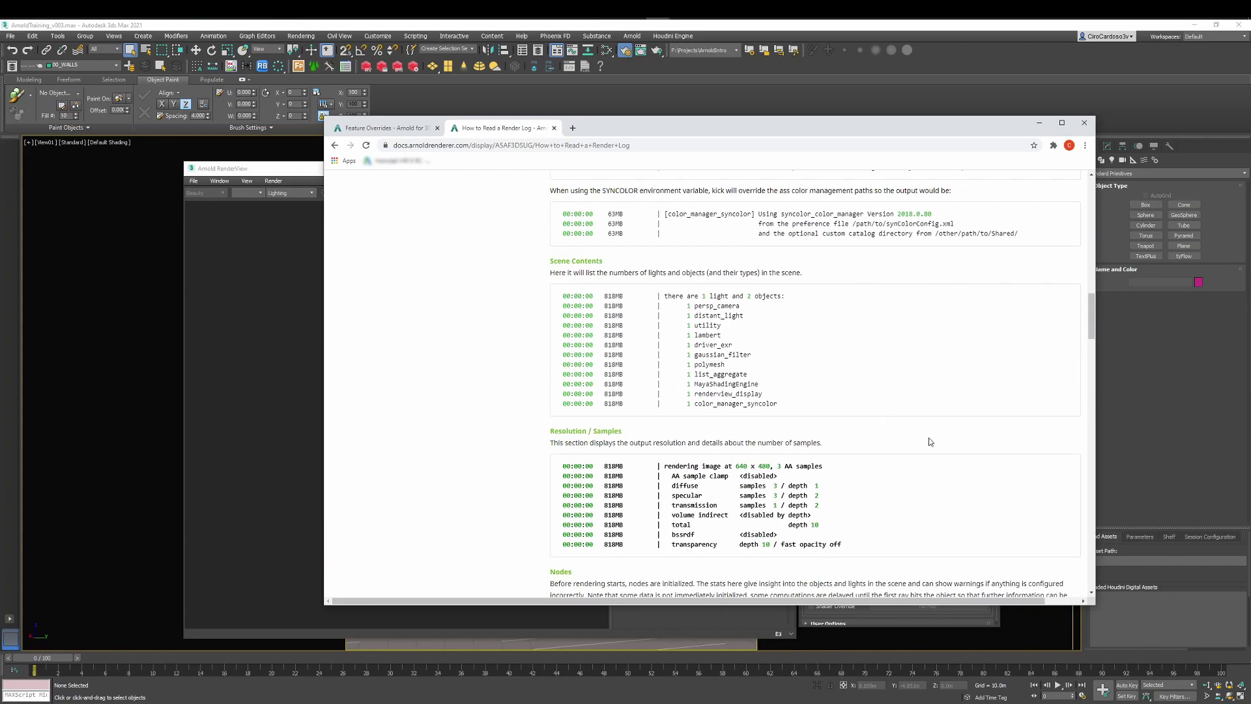
{"action": "scroll", "coordinate": [847, 404], "scroll_direction": "down", "scroll_amount": 3}
{"action": "scroll", "coordinate": [756, 358], "scroll_direction": "down", "scroll_amount": 3}
{"action": "scroll", "coordinate": [677, 320], "scroll_direction": "down", "scroll_amount": 3}
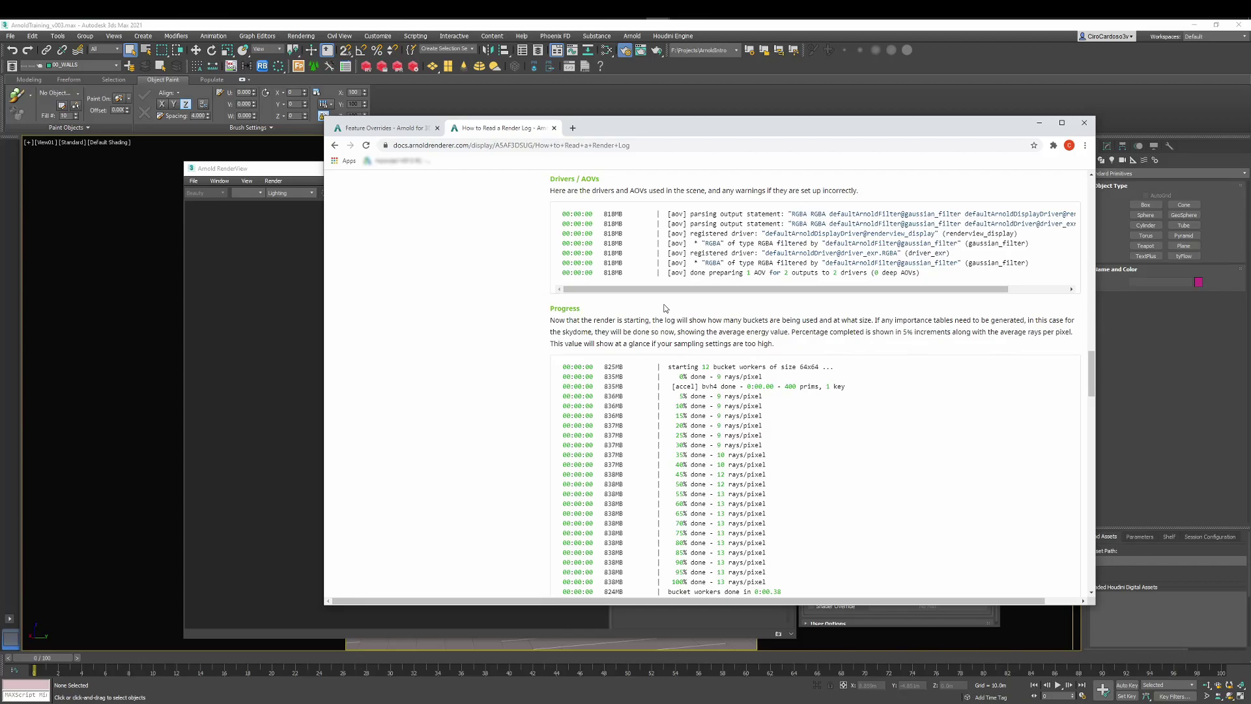
{"action": "scroll", "coordinate": [664, 308], "scroll_direction": "down", "scroll_amount": 2}
{"action": "scroll", "coordinate": [659, 310], "scroll_direction": "down", "scroll_amount": 2}
{"action": "scroll", "coordinate": [595, 313], "scroll_direction": "down", "scroll_amount": 2}
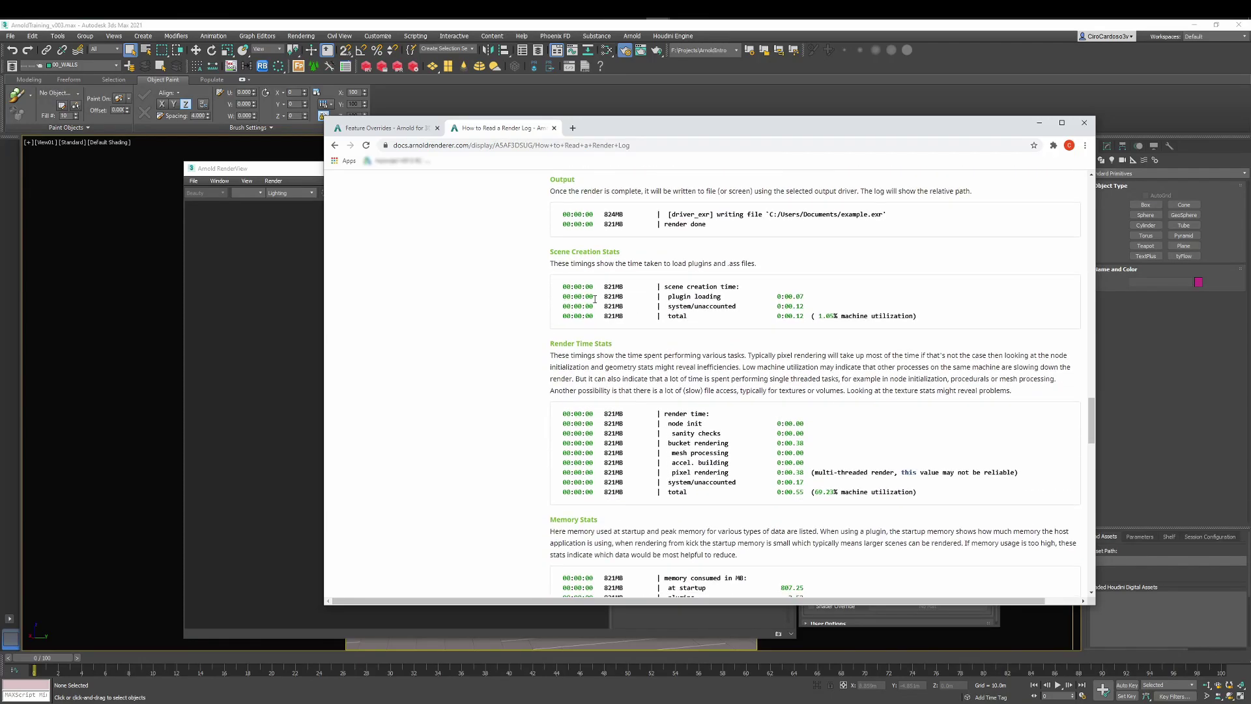
{"action": "scroll", "coordinate": [595, 299], "scroll_direction": "down", "scroll_amount": 2}
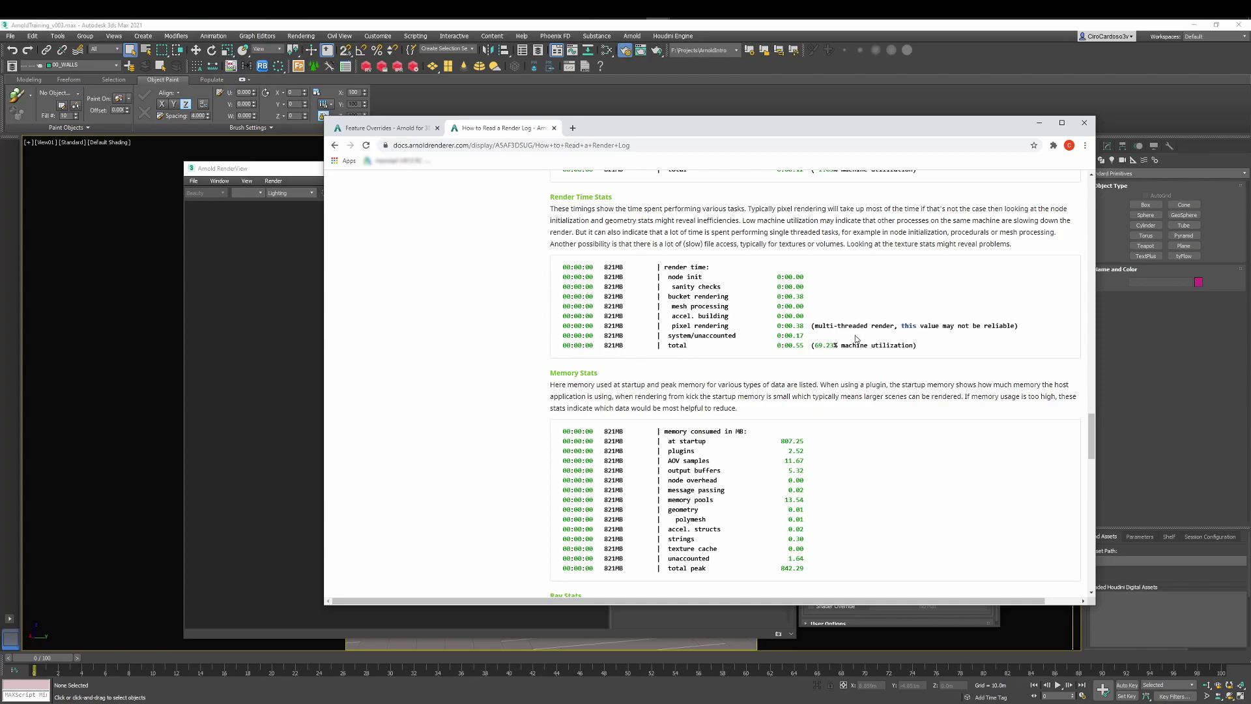
{"action": "scroll", "coordinate": [651, 235], "scroll_direction": "down", "scroll_amount": 3}
{"action": "scroll", "coordinate": [590, 203], "scroll_direction": "up", "scroll_amount": 1}
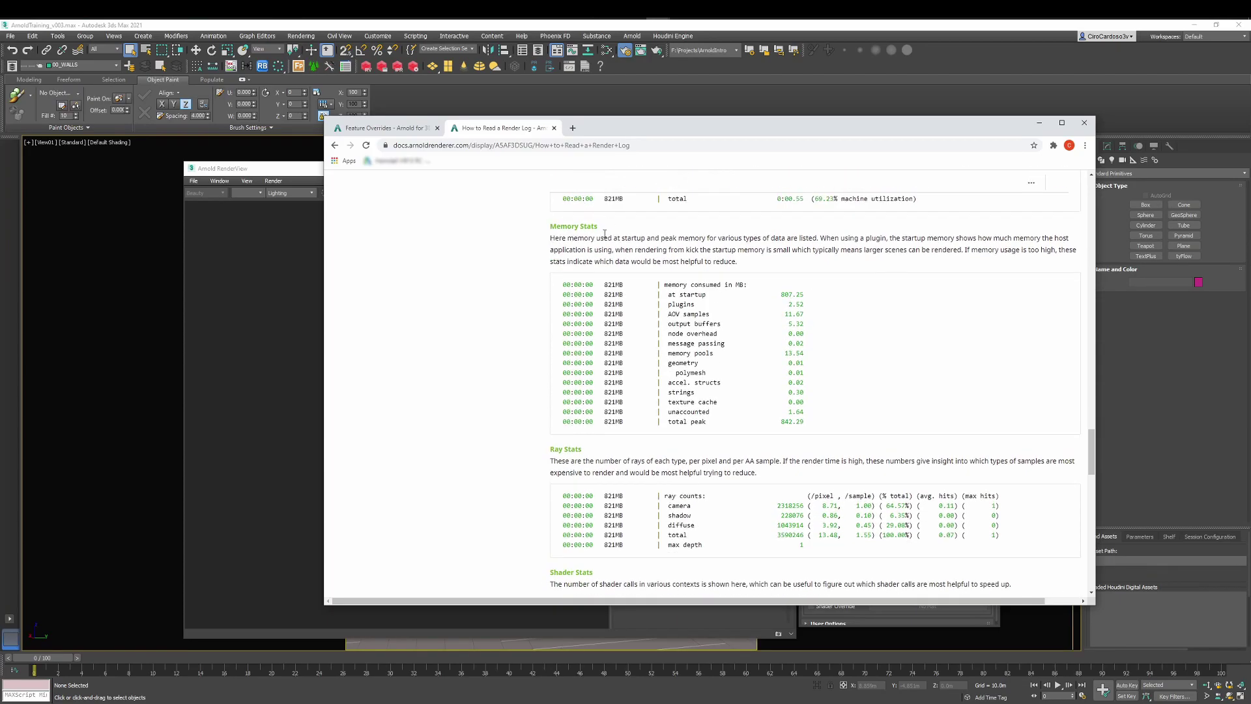
{"action": "scroll", "coordinate": [756, 273], "scroll_direction": "down", "scroll_amount": 4}
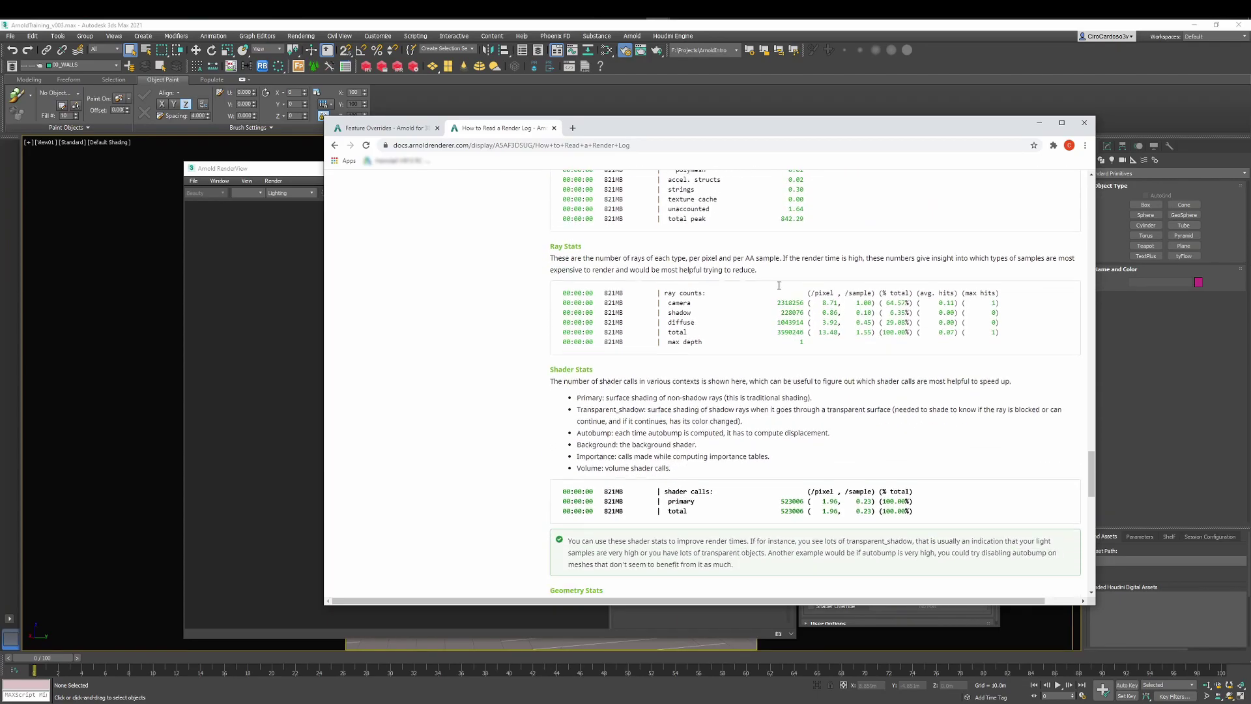
{"action": "scroll", "coordinate": [753, 275], "scroll_direction": "down", "scroll_amount": 4}
{"action": "scroll", "coordinate": [753, 276], "scroll_direction": "down", "scroll_amount": 2}
{"action": "scroll", "coordinate": [655, 248], "scroll_direction": "down", "scroll_amount": 2}
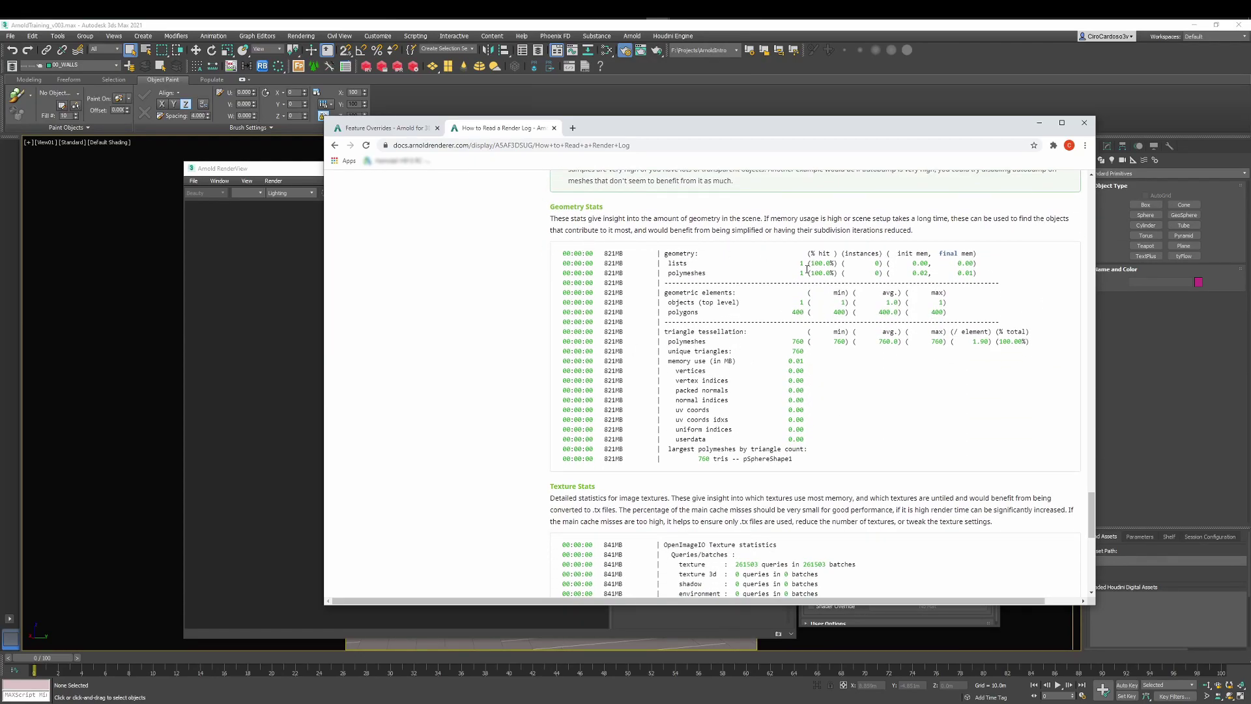
{"action": "scroll", "coordinate": [729, 306], "scroll_direction": "down", "scroll_amount": 3}
{"action": "scroll", "coordinate": [782, 287], "scroll_direction": "down", "scroll_amount": 3}
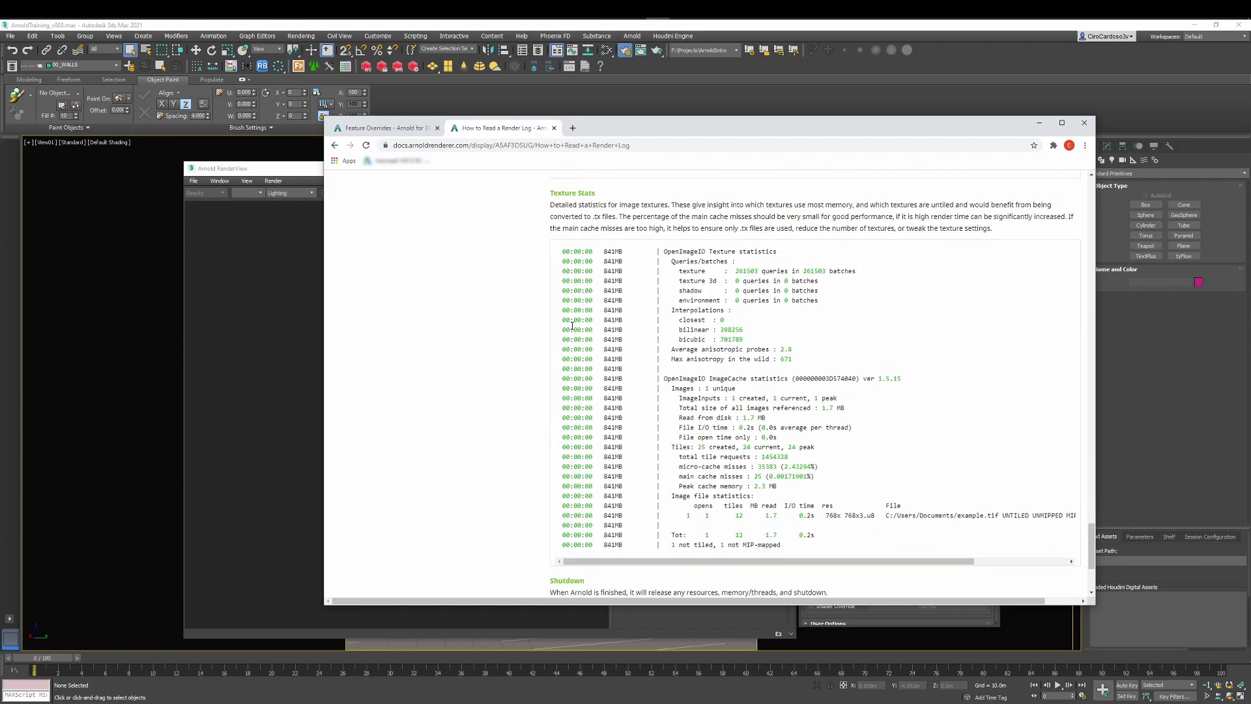
{"action": "scroll", "coordinate": [810, 266], "scroll_direction": "down", "scroll_amount": 2}
{"action": "scroll", "coordinate": [814, 270], "scroll_direction": "up", "scroll_amount": 2}
{"action": "scroll", "coordinate": [749, 254], "scroll_direction": "down", "scroll_amount": 2}
{"action": "scroll", "coordinate": [800, 441], "scroll_direction": "down", "scroll_amount": 3}
Scroll back up to the top of the render log guide
{"action": "scroll", "coordinate": [924, 402], "scroll_direction": "up", "scroll_amount": 5}
{"action": "scroll", "coordinate": [1055, 223], "scroll_direction": "up", "scroll_amount": 3}
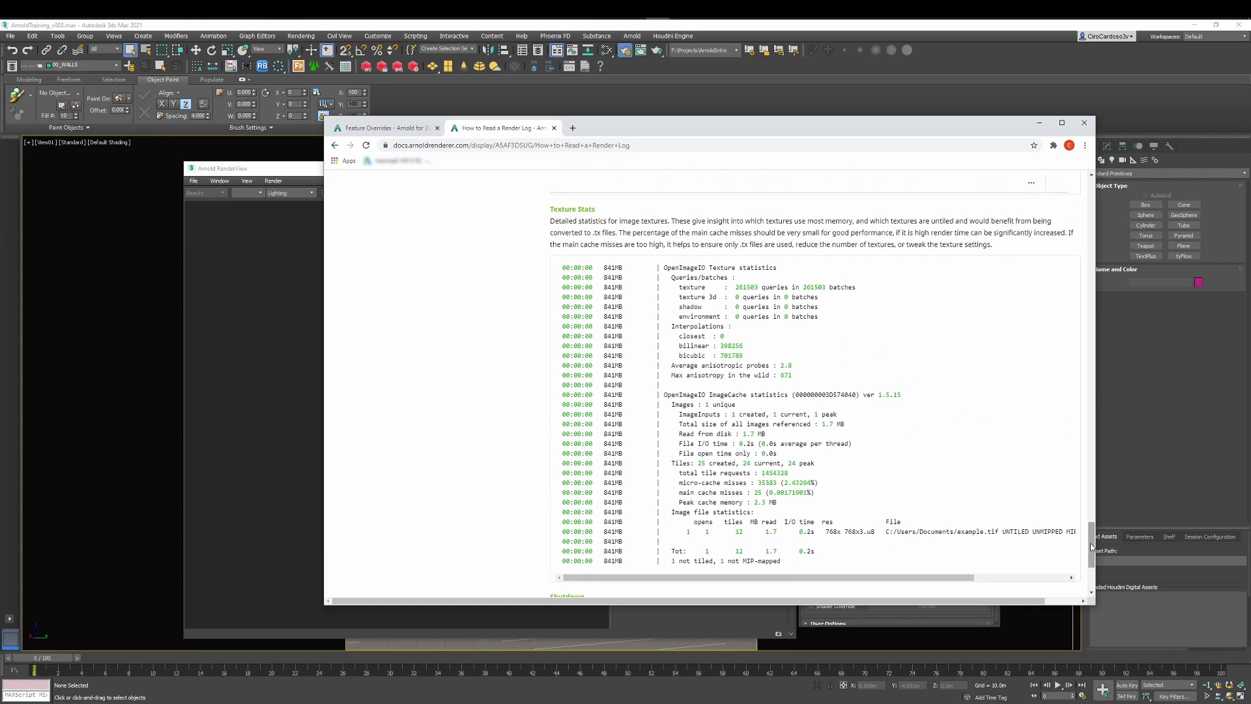
{"action": "scroll", "coordinate": [1075, 204], "scroll_direction": "up", "scroll_amount": 5}
{"action": "scroll", "coordinate": [1078, 210], "scroll_direction": "up", "scroll_amount": 3}
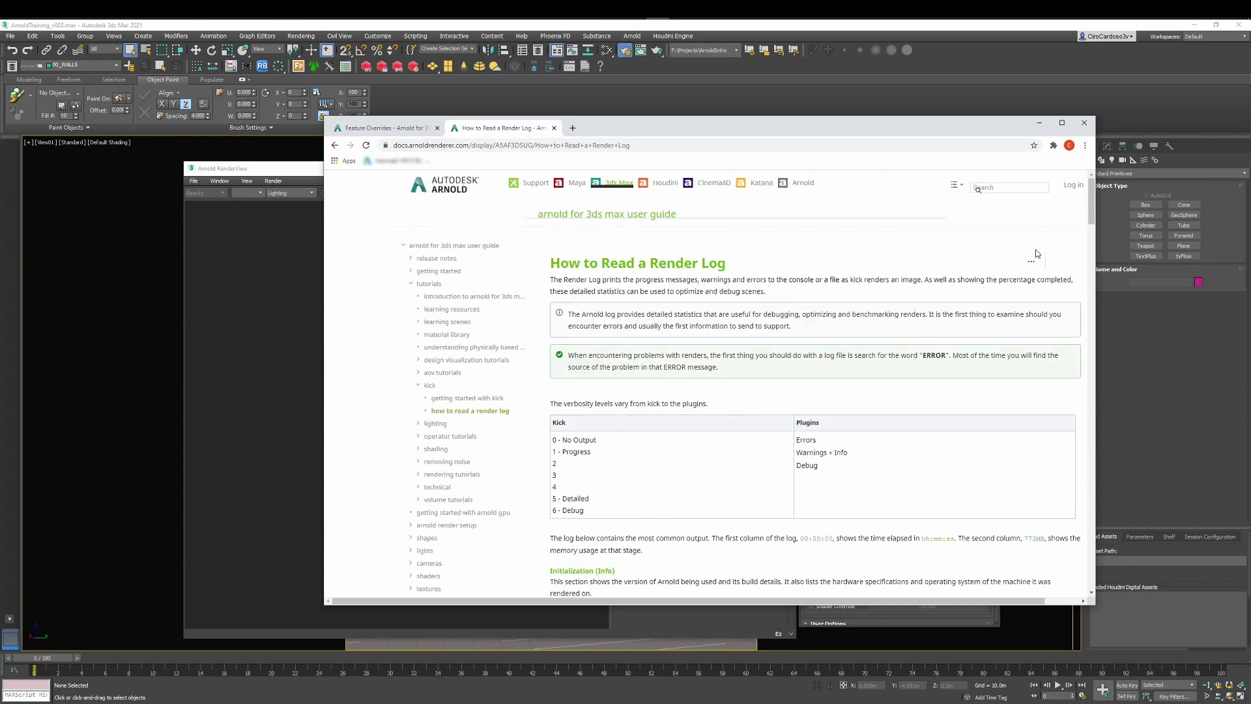
Minimize the documentation browser and show the Arnold Archive settings
{"action": "left_click", "coordinate": [1049, 127]}
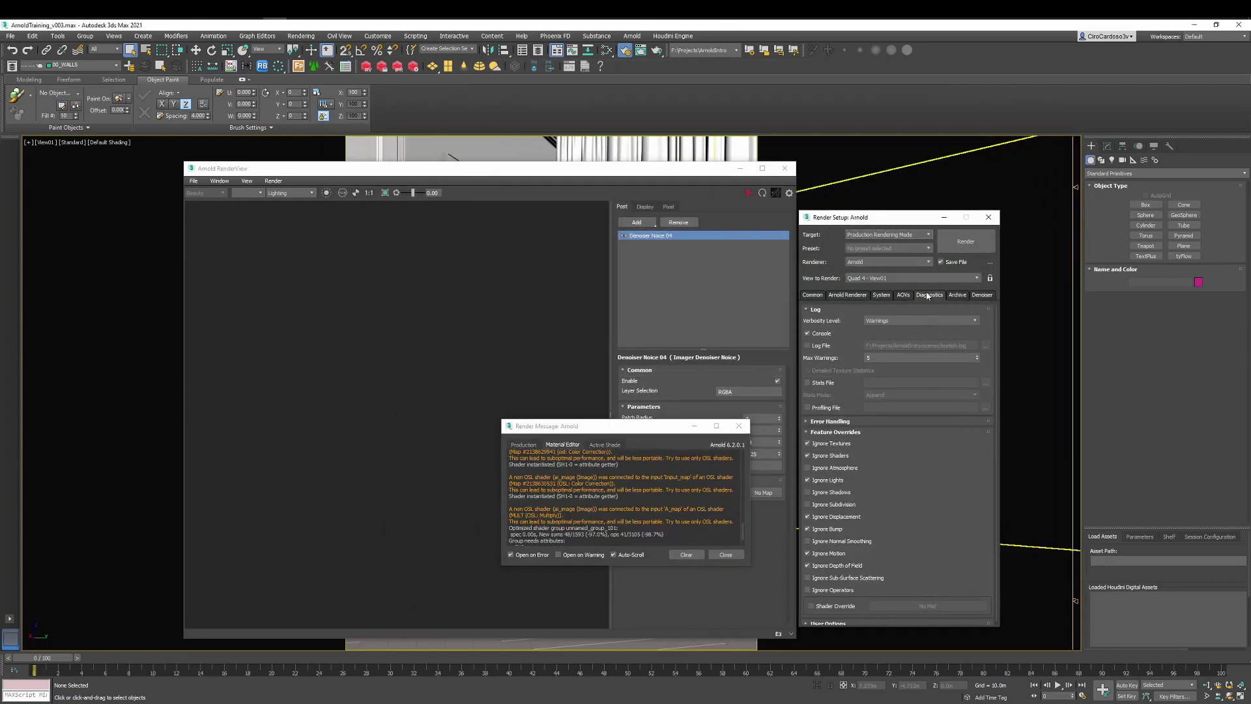
{"action": "left_click", "coordinate": [956, 296]}
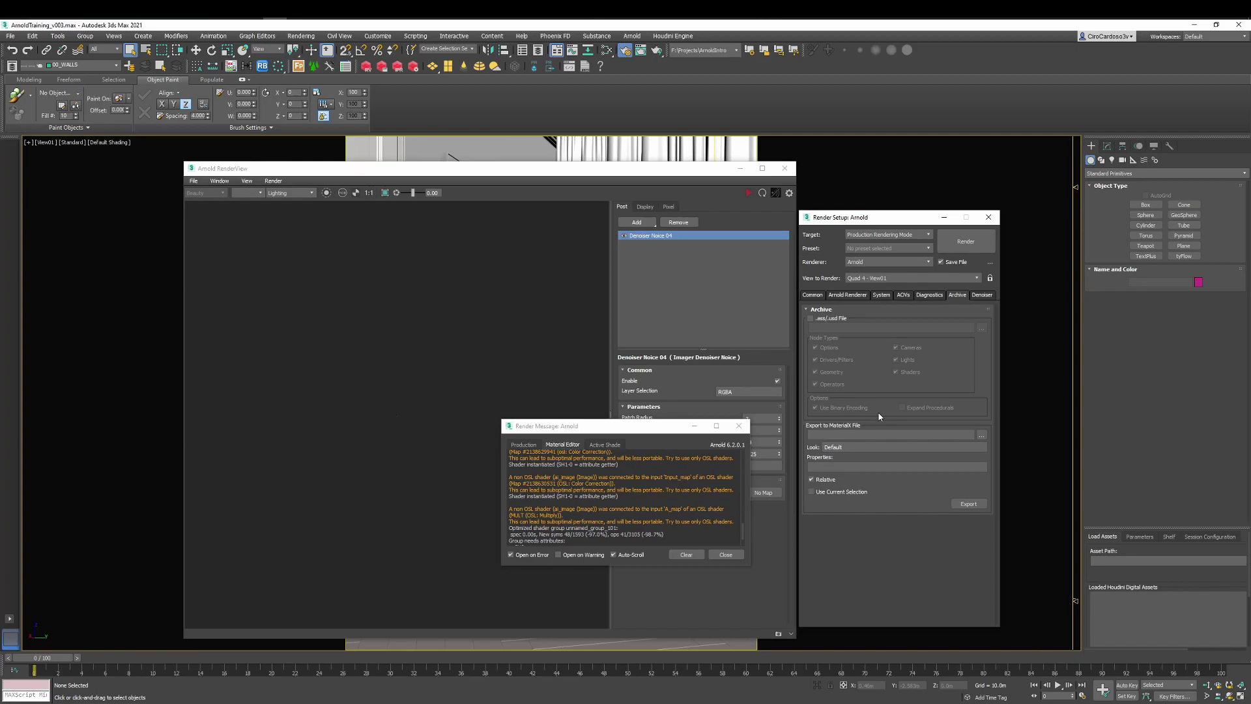
{"action": "left_click", "coordinate": [845, 295]}
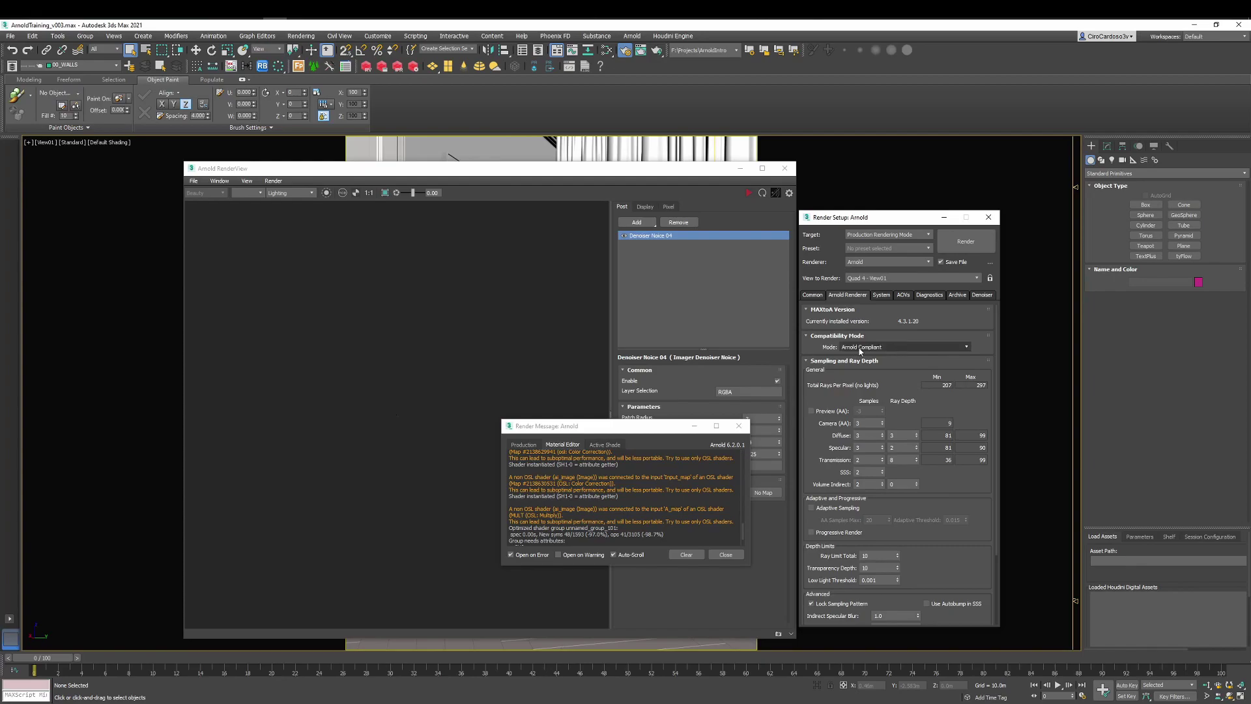
{"action": "left_click", "coordinate": [884, 297]}
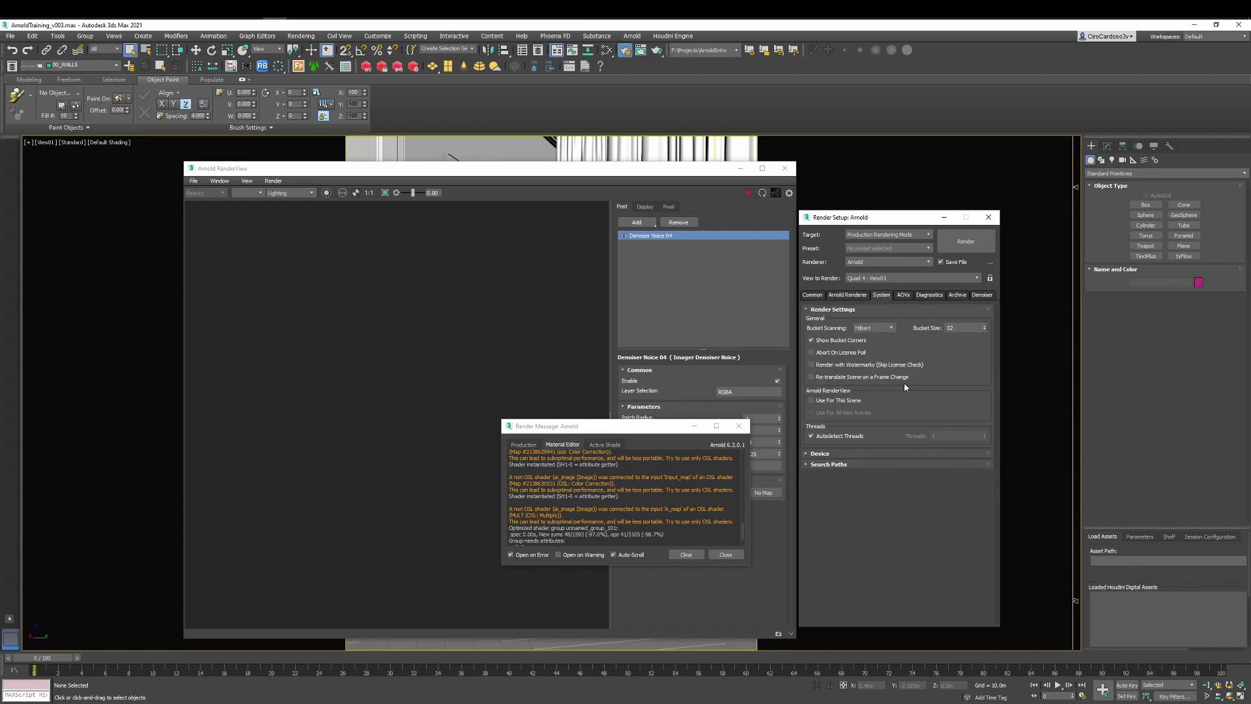
{"action": "left_click", "coordinate": [853, 295]}
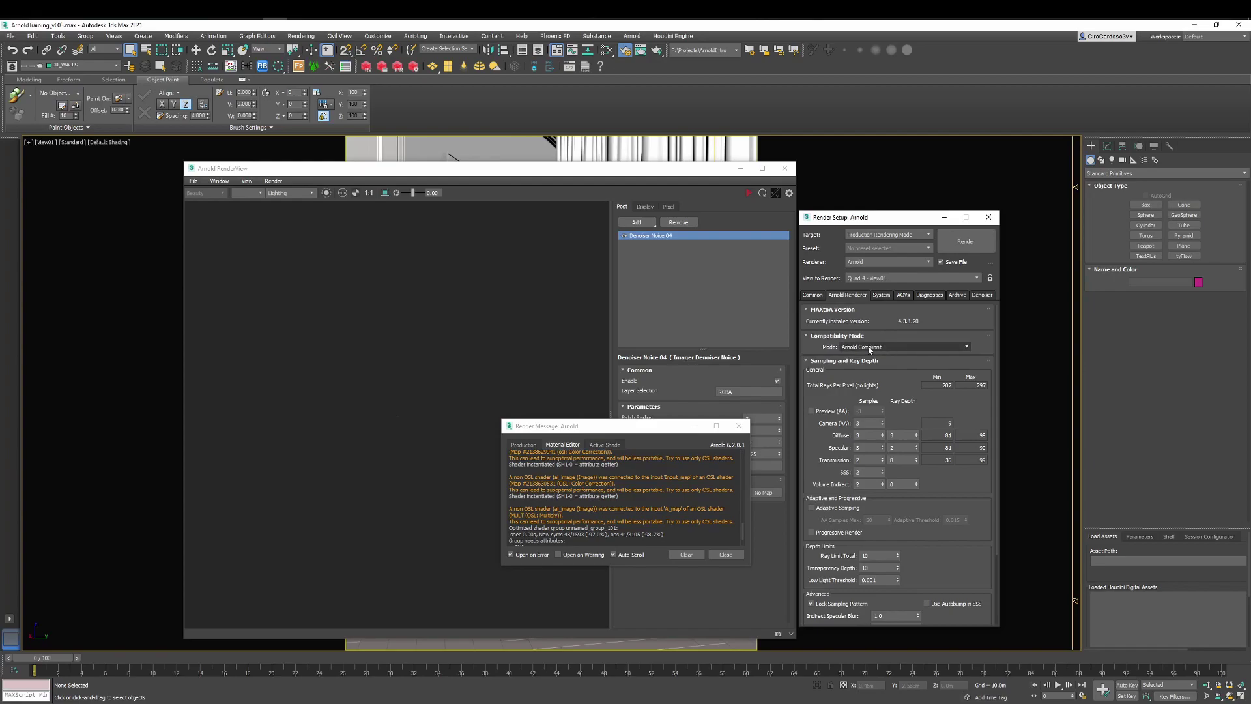
{"action": "left_click", "coordinate": [845, 347]}
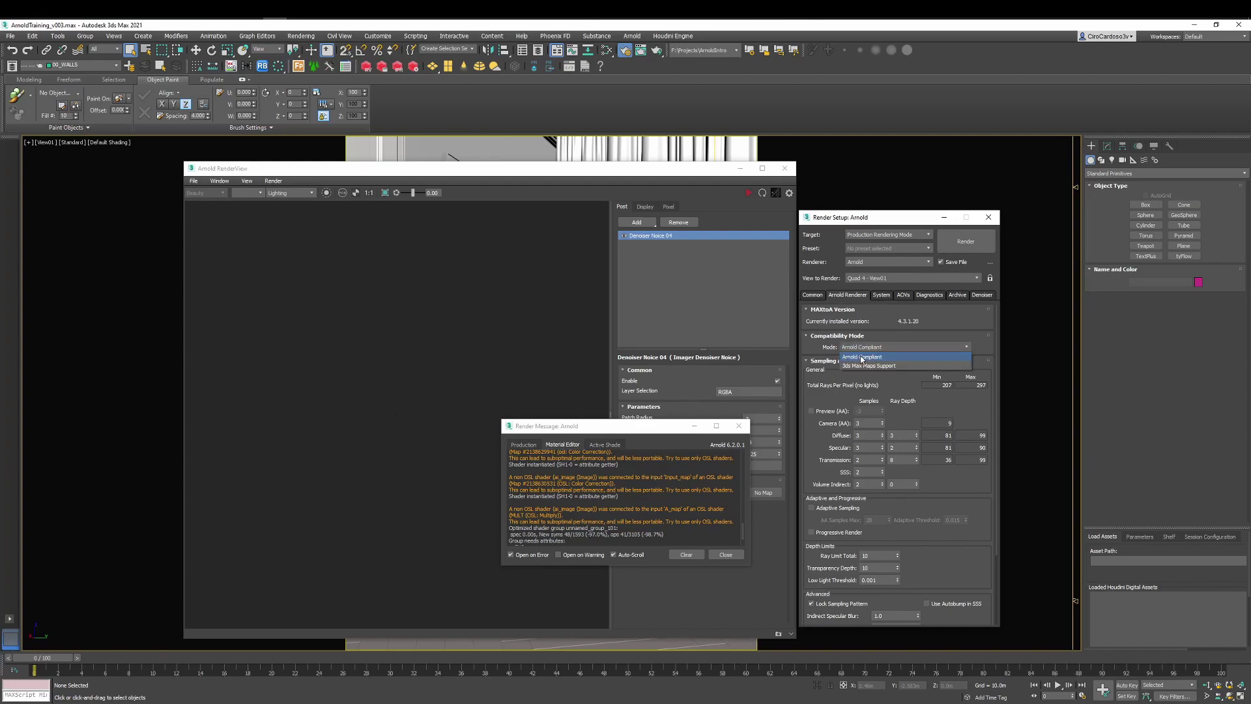
{"action": "left_click", "coordinate": [879, 357]}
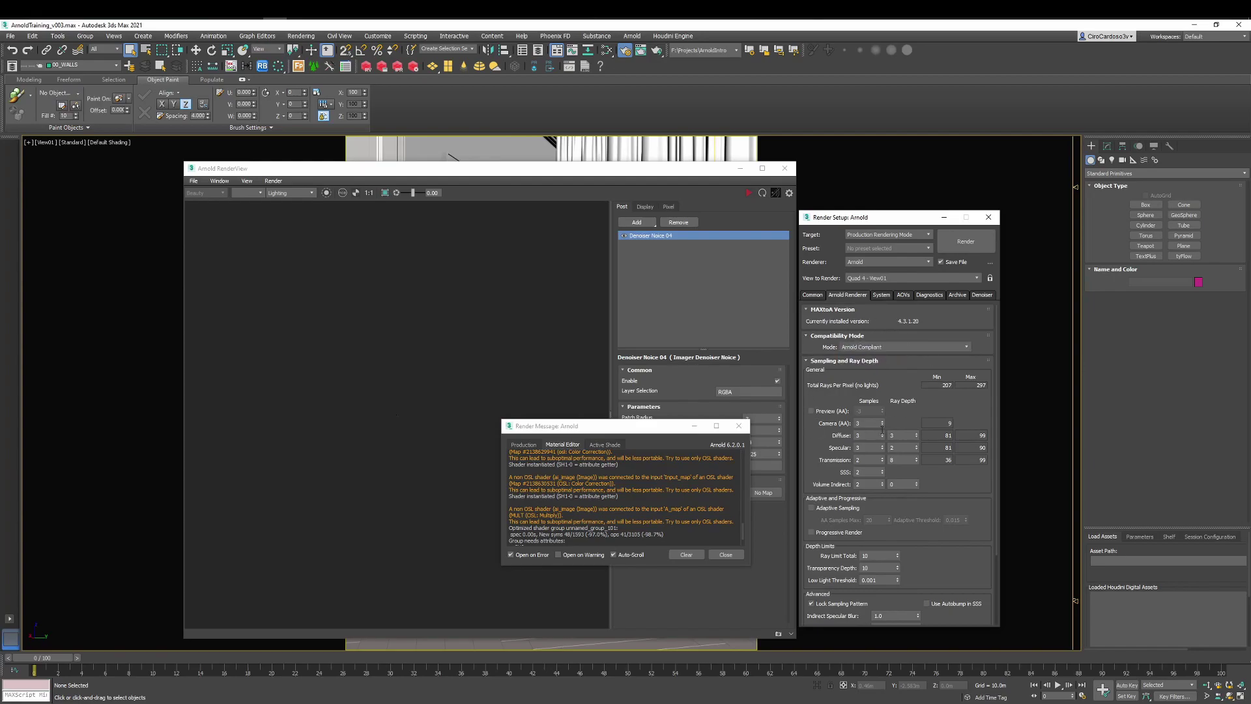
{"action": "left_click", "coordinate": [957, 295]}
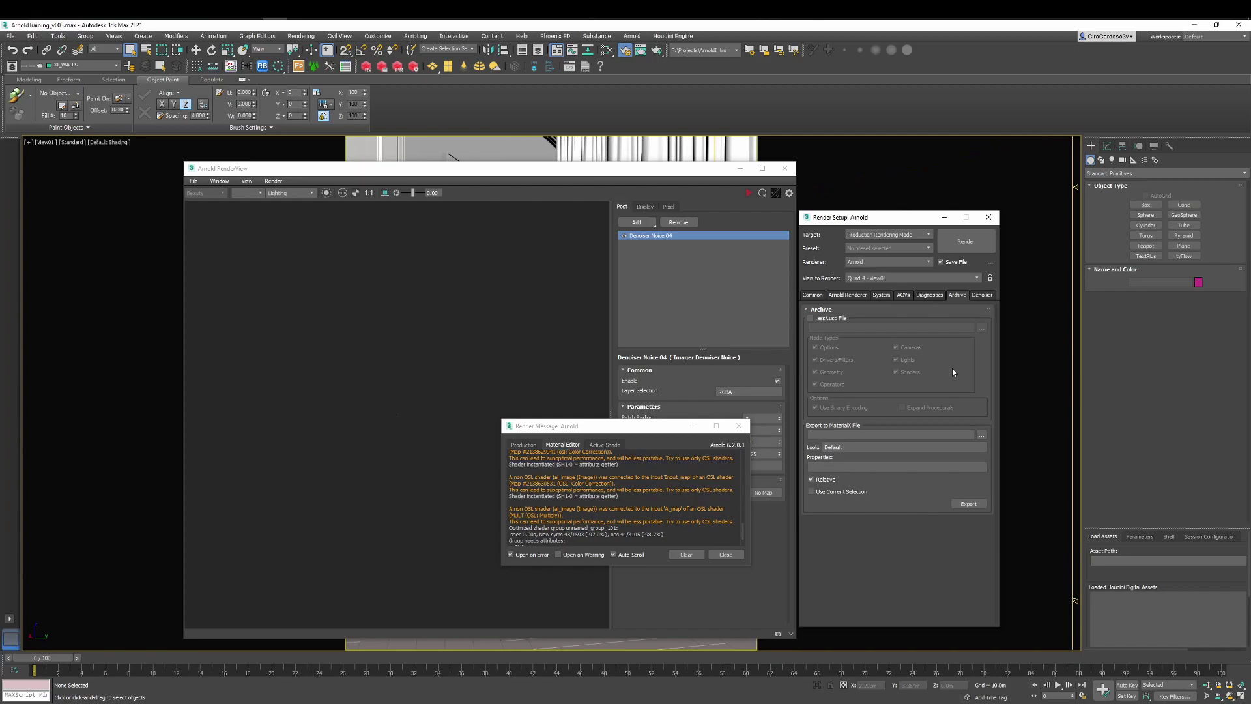
Show the Arnold Denoiser settings with the Noice 04 parameters
{"action": "left_click", "coordinate": [983, 295]}
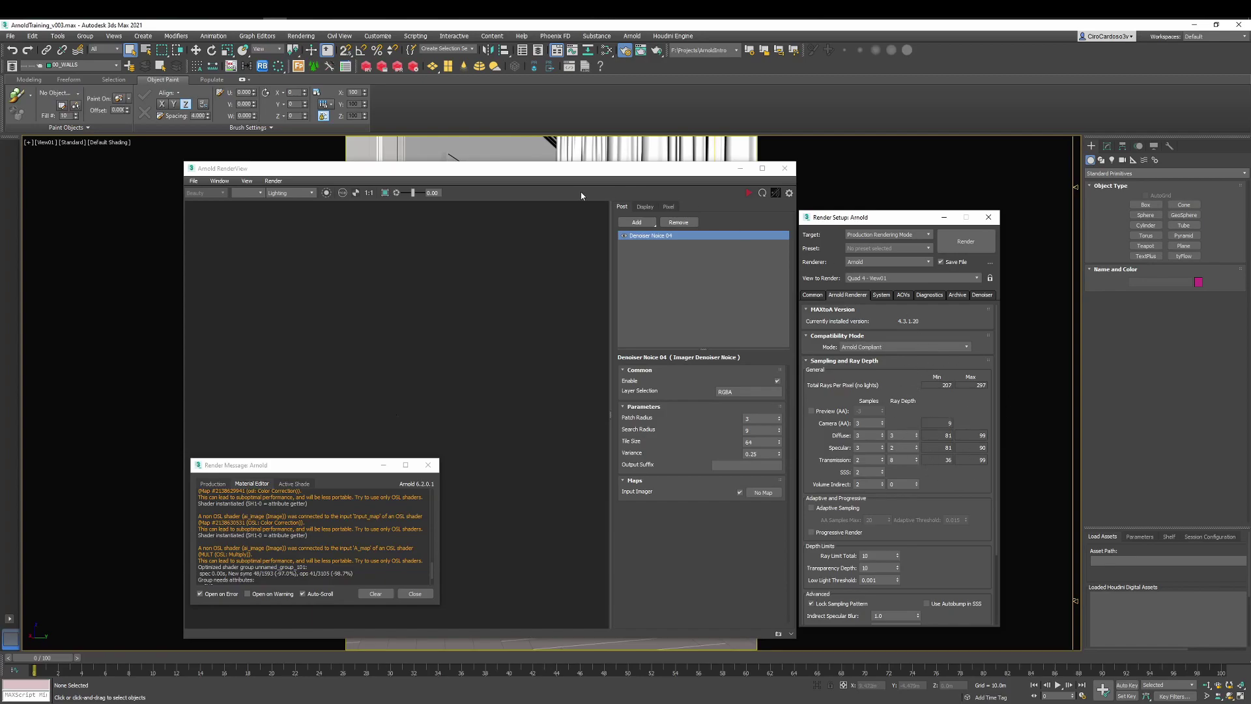
Enable Output Denoising AOVs on the Arnold Denoiser tab
{"action": "left_click", "coordinate": [982, 295]}
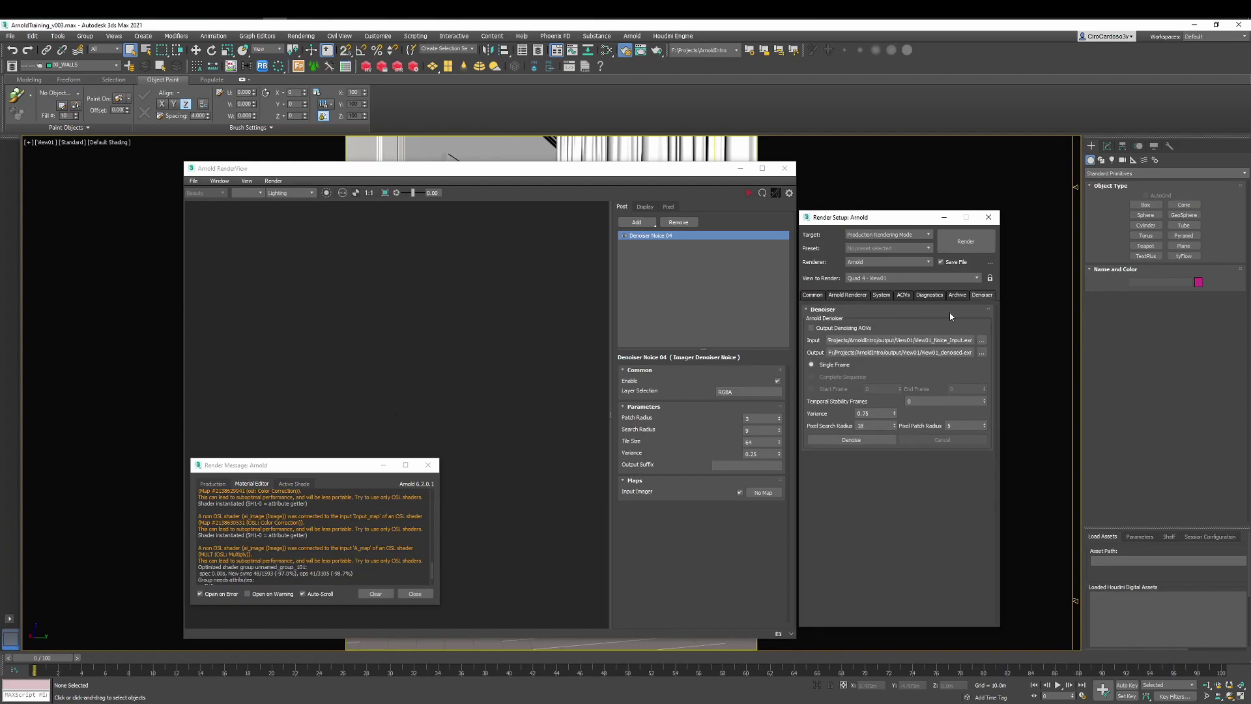
{"action": "left_click", "coordinate": [811, 328]}
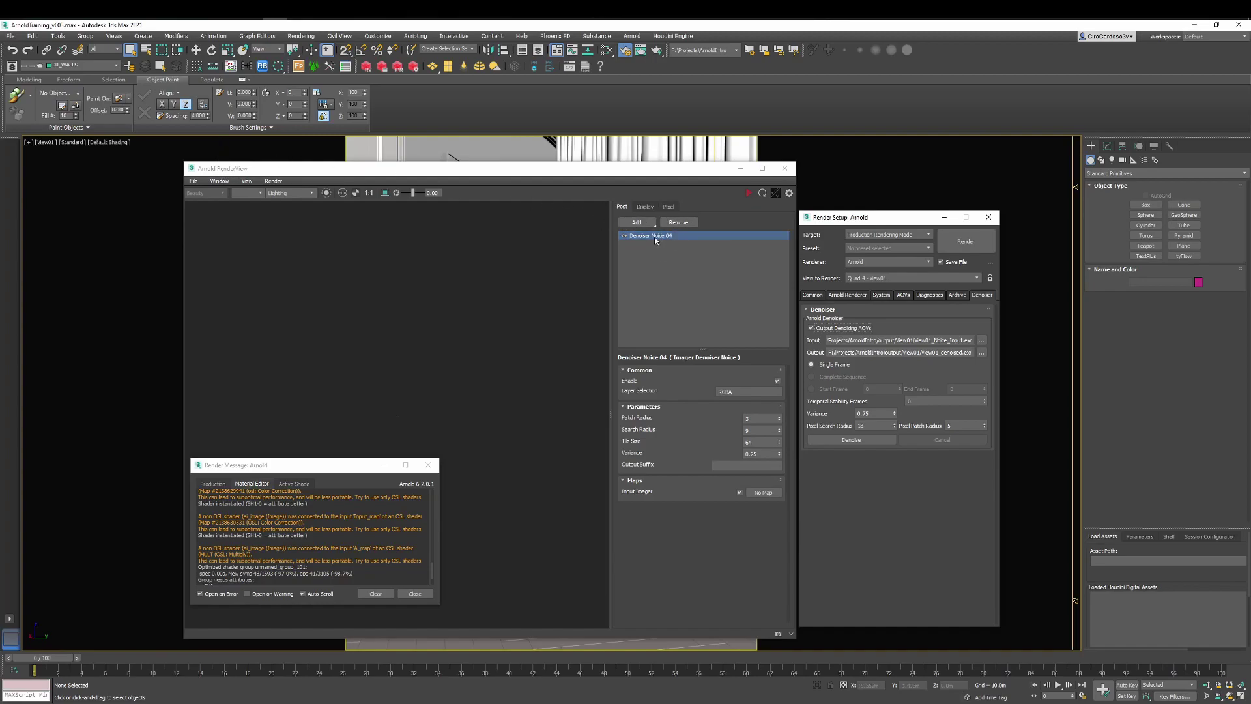
Replace the Denoiser Noice 04 imager with a new Denoiser Noice 05 imager
{"action": "left_click", "coordinate": [688, 224]}
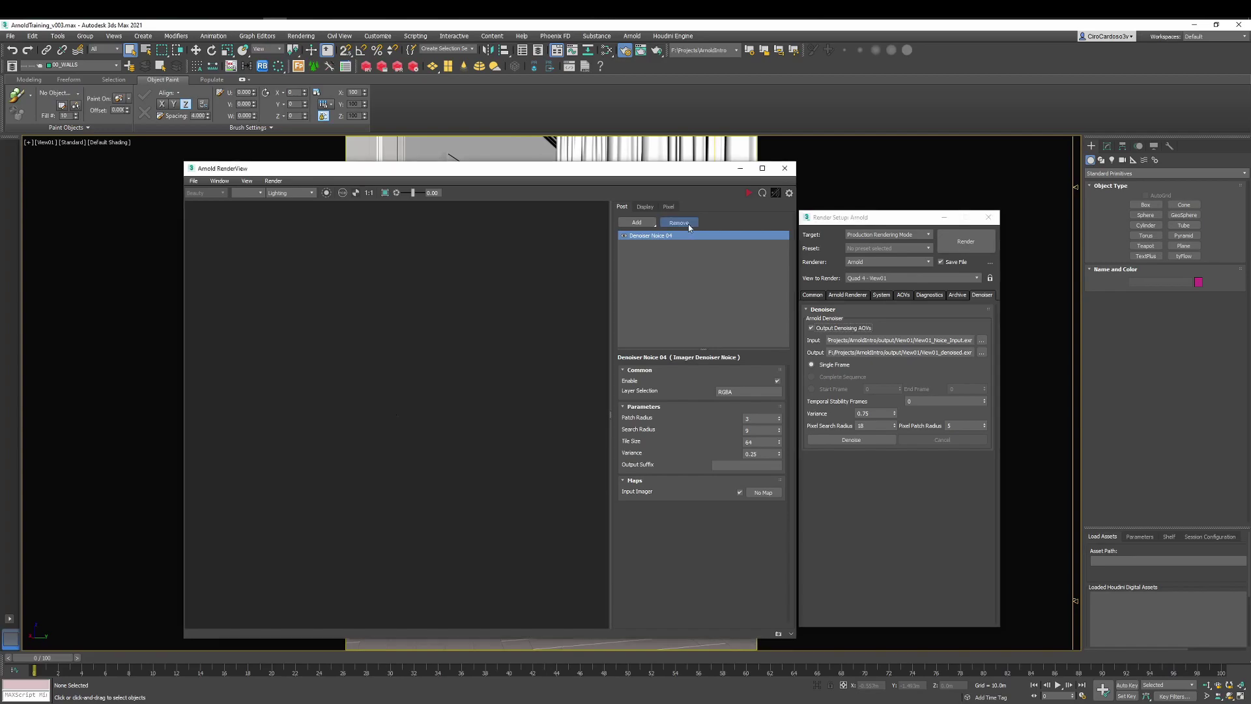
{"action": "left_click", "coordinate": [636, 222]}
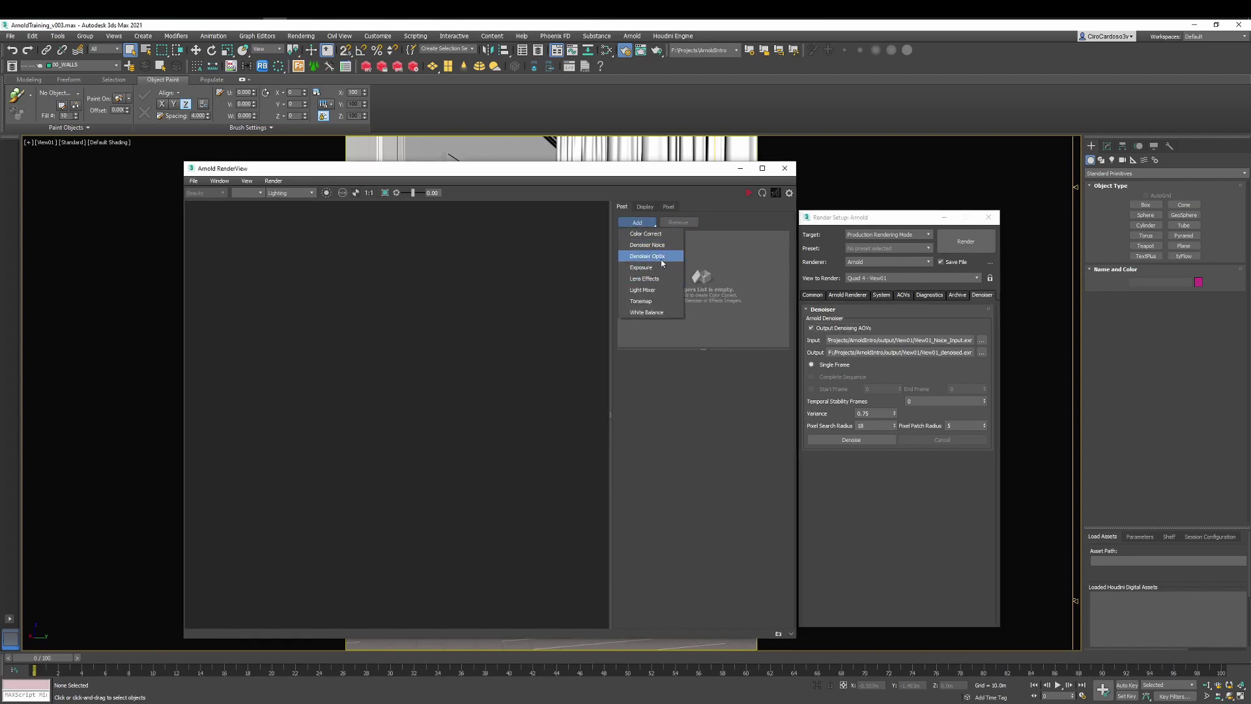
{"action": "left_click", "coordinate": [650, 245]}
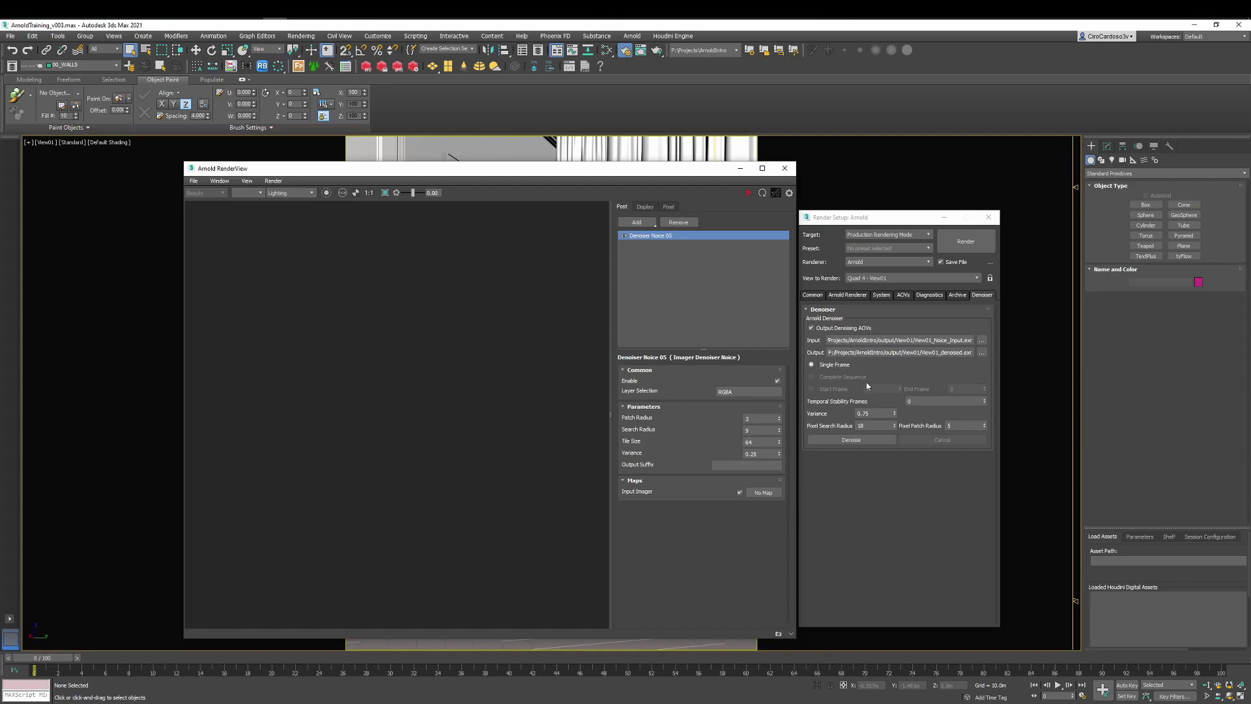
Display the Arnold Renderer sampling settings: Camera AA 3, adaptive sampling off
{"action": "left_click", "coordinate": [845, 295]}
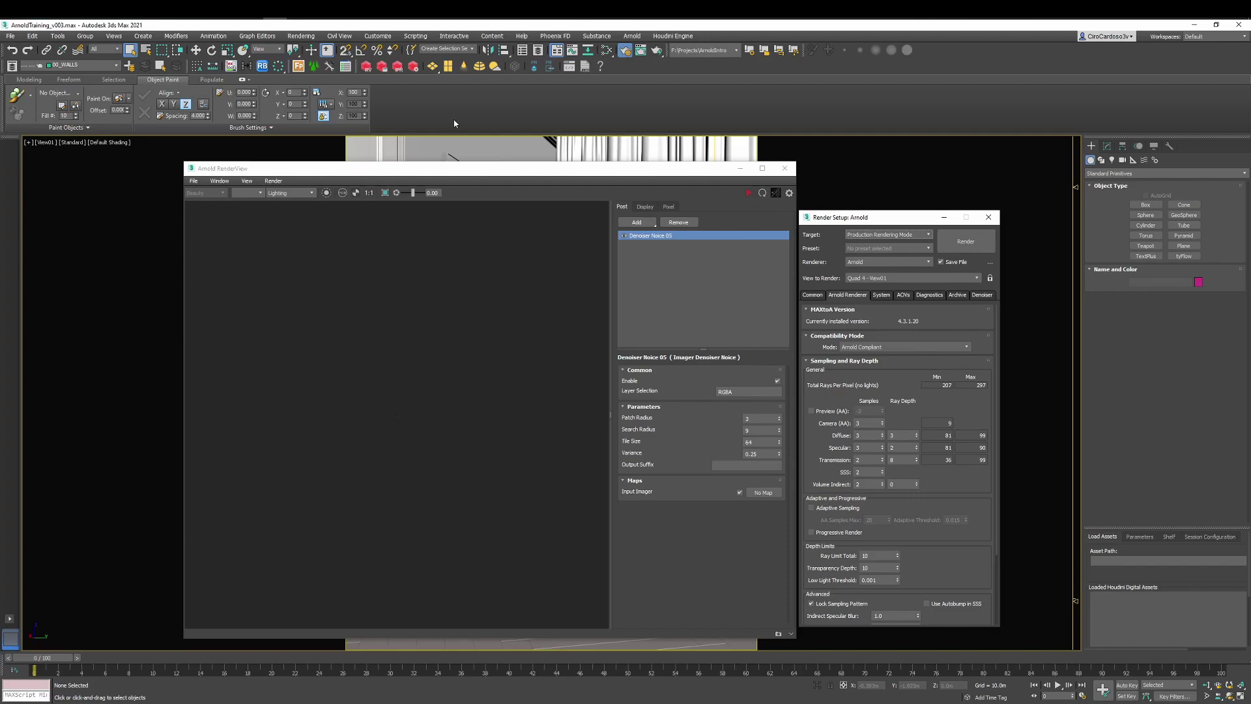
Switch to Nuke and pan the viewer over the wall, picture frame and chair
{"action": "left_click", "coordinate": [494, 54]}
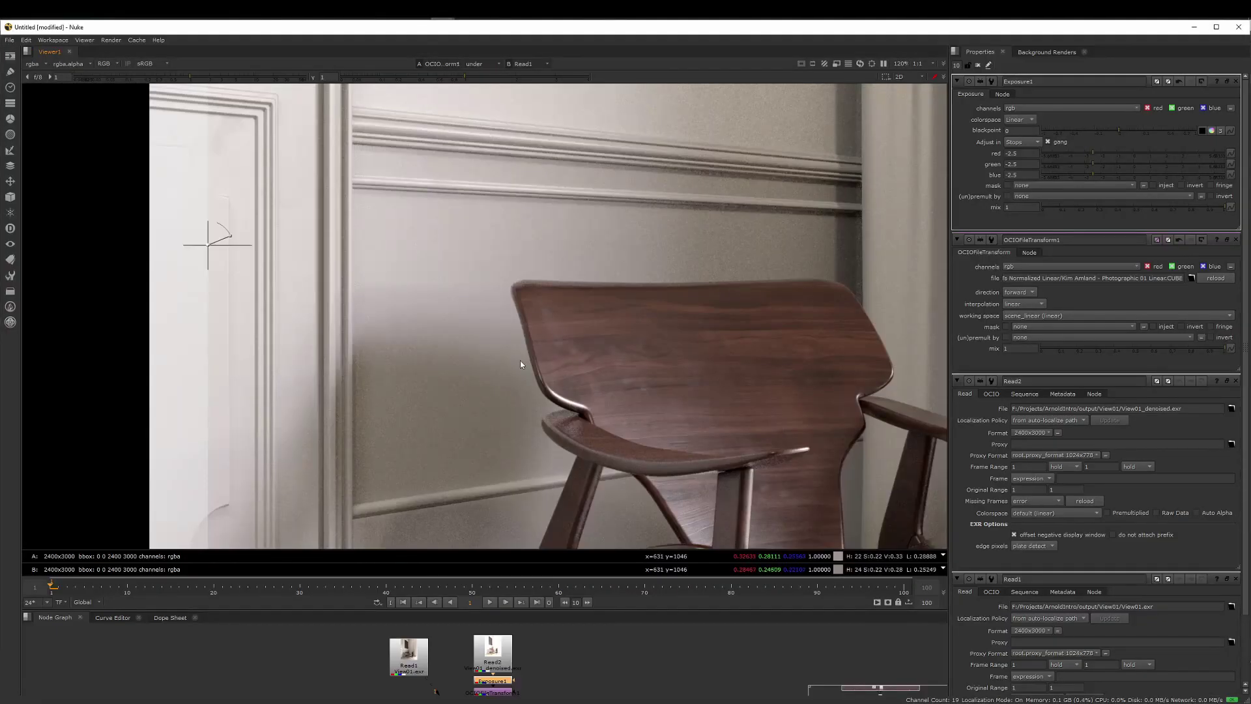
{"action": "middle_click_drag", "start_coordinate": [384, 355], "coordinate": [433, 456]}
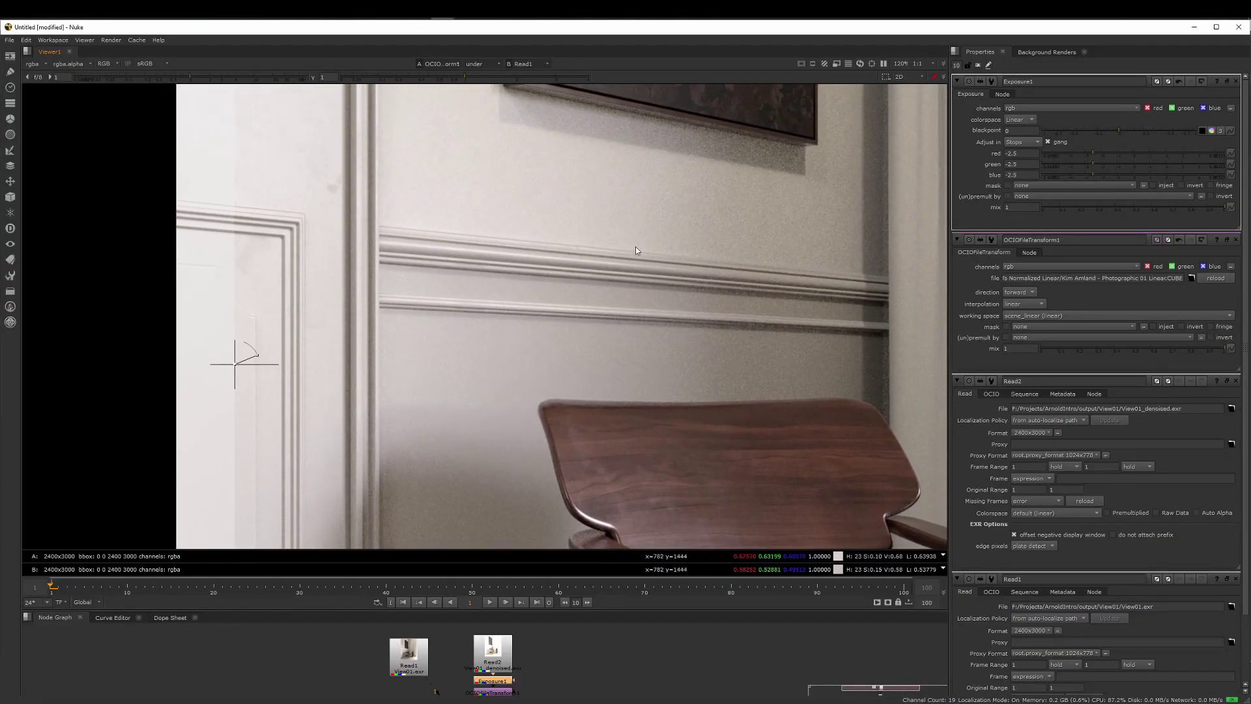
{"action": "middle_click_drag", "start_coordinate": [636, 250], "coordinate": [603, 456]}
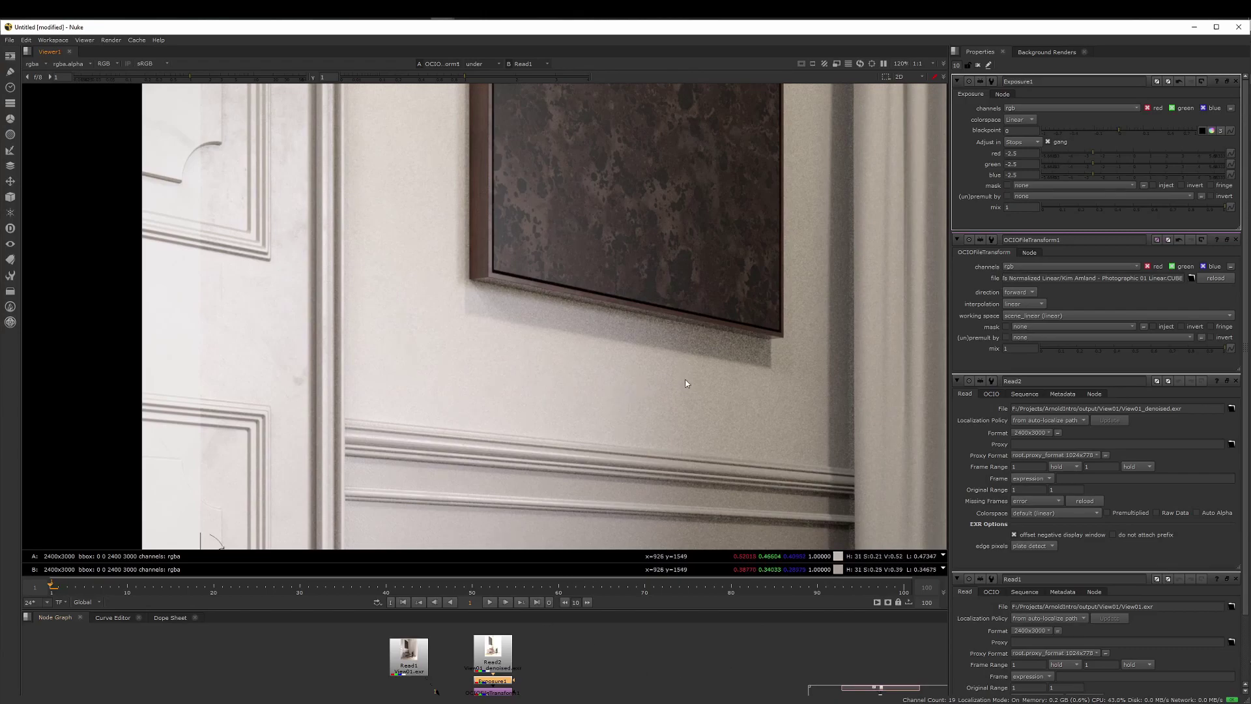
{"action": "mouse_move", "coordinate": [705, 376]}
{"action": "middle_mouse_down"}
{"action": "mouse_move", "coordinate": [738, 344]}
{"action": "mouse_move", "coordinate": [619, 303]}
{"action": "middle_mouse_up"}
{"action": "mouse_move", "coordinate": [602, 379]}
{"action": "middle_mouse_down"}
{"action": "mouse_move", "coordinate": [523, 342]}
{"action": "mouse_move", "coordinate": [562, 299]}
{"action": "middle_mouse_up"}
{"action": "scroll", "coordinate": [772, 326], "scroll_direction": "up", "scroll_amount": 3}
{"action": "scroll", "coordinate": [621, 410], "scroll_direction": "up", "scroll_amount": 2}
{"action": "scroll", "coordinate": [580, 377], "scroll_direction": "up", "scroll_amount": 2}
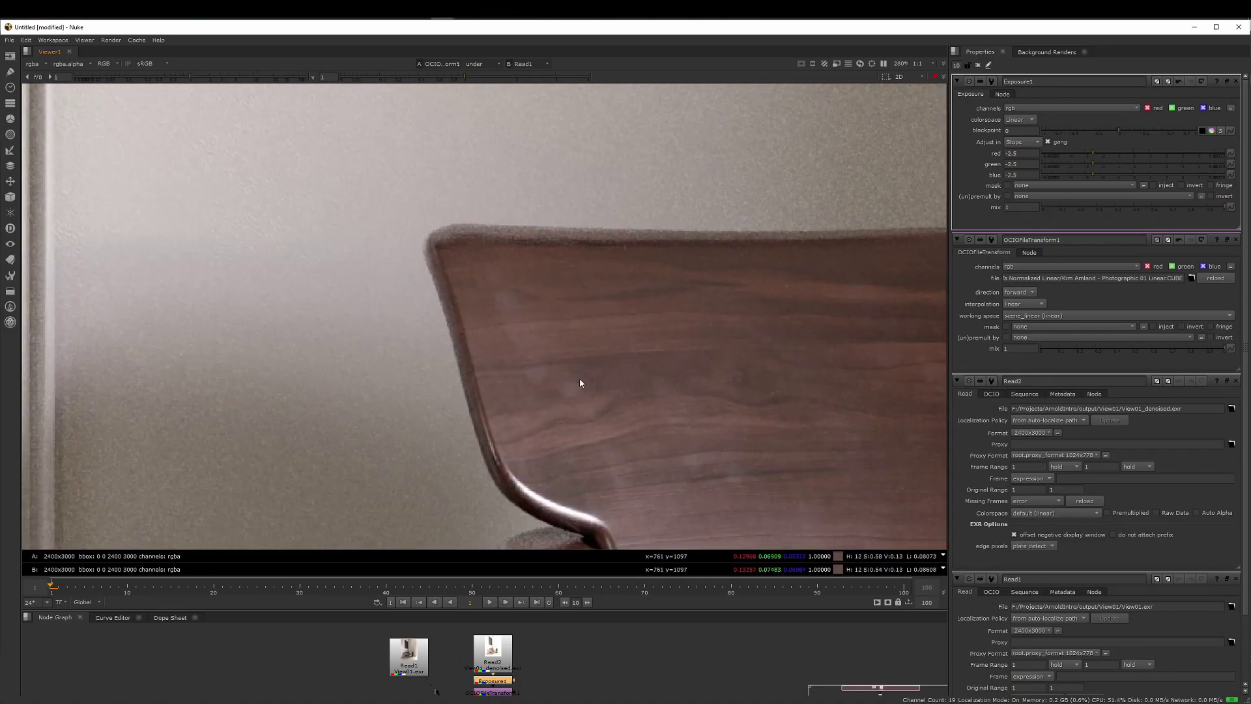
Zoom onto the door frame and chair leg, widening the noisy original beside the denoised
{"action": "mouse_move", "coordinate": [580, 383]}
{"action": "middle_mouse_down"}
{"action": "mouse_move", "coordinate": [639, 263]}
{"action": "mouse_move", "coordinate": [718, 159]}
{"action": "middle_mouse_up"}
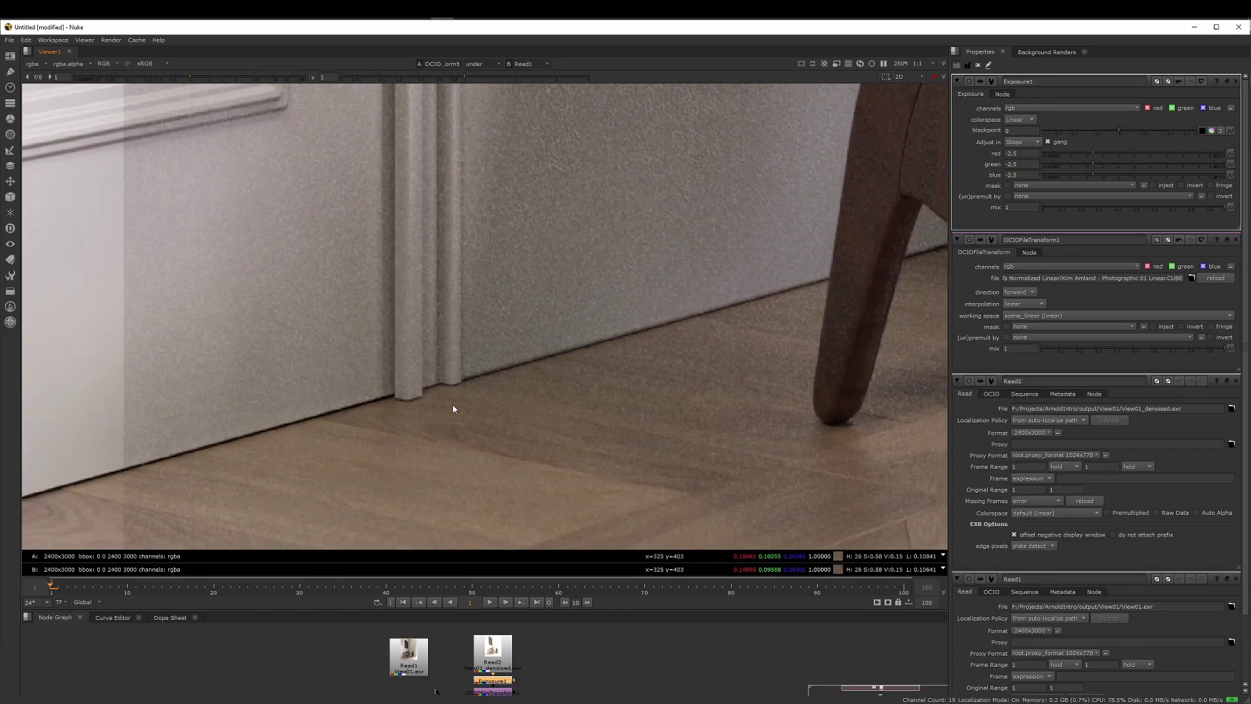
{"action": "mouse_move", "coordinate": [454, 409]}
{"action": "middle_mouse_down"}
{"action": "mouse_move", "coordinate": [741, 249]}
{"action": "mouse_move", "coordinate": [572, 259]}
{"action": "middle_mouse_up"}
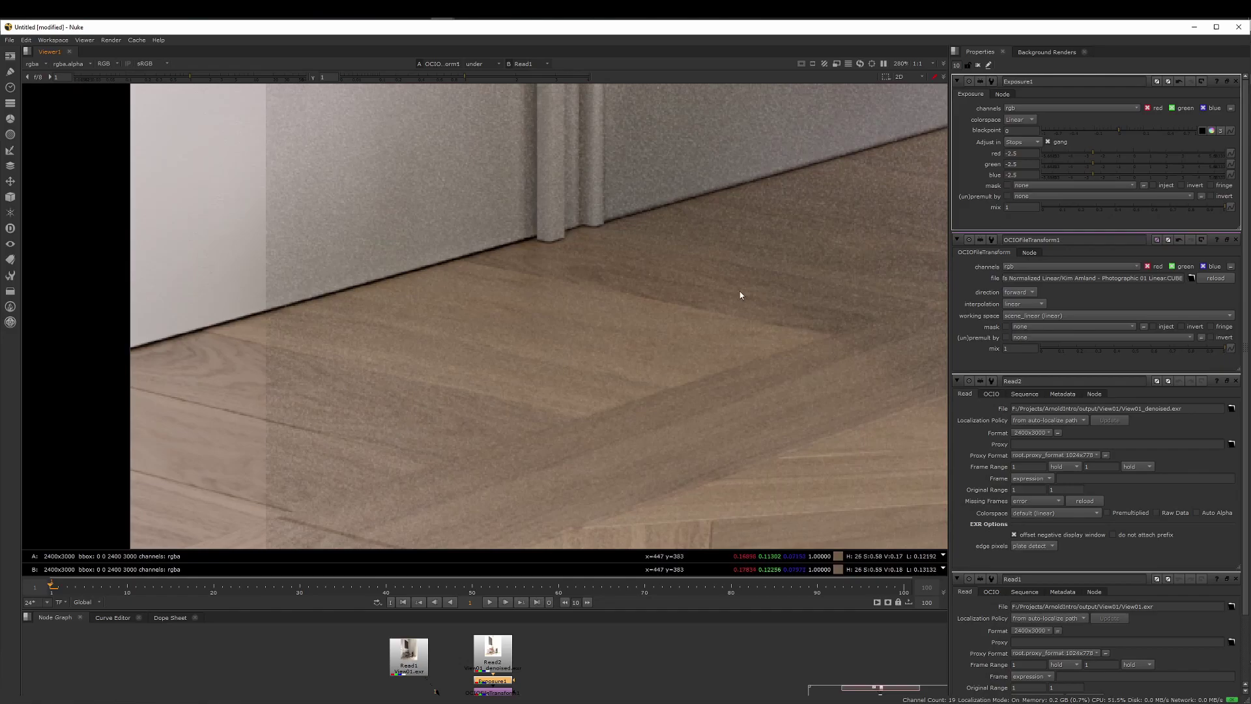
{"action": "mouse_move", "coordinate": [771, 263]}
{"action": "middle_mouse_down"}
{"action": "mouse_move", "coordinate": [636, 310]}
{"action": "mouse_move", "coordinate": [761, 338]}
{"action": "middle_mouse_up"}
{"action": "scroll", "coordinate": [652, 311], "scroll_direction": "down", "scroll_amount": 2}
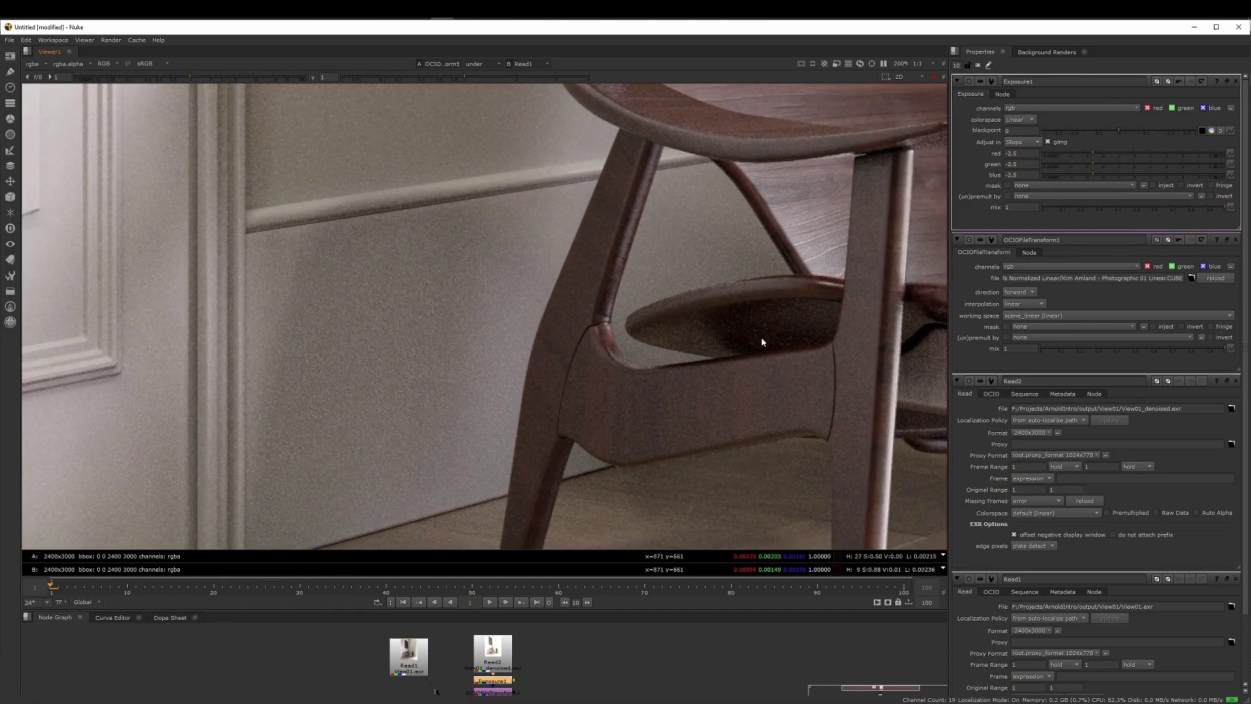
{"action": "scroll", "coordinate": [788, 344], "scroll_direction": "down", "scroll_amount": 2}
{"action": "scroll", "coordinate": [528, 422], "scroll_direction": "up", "scroll_amount": 1}
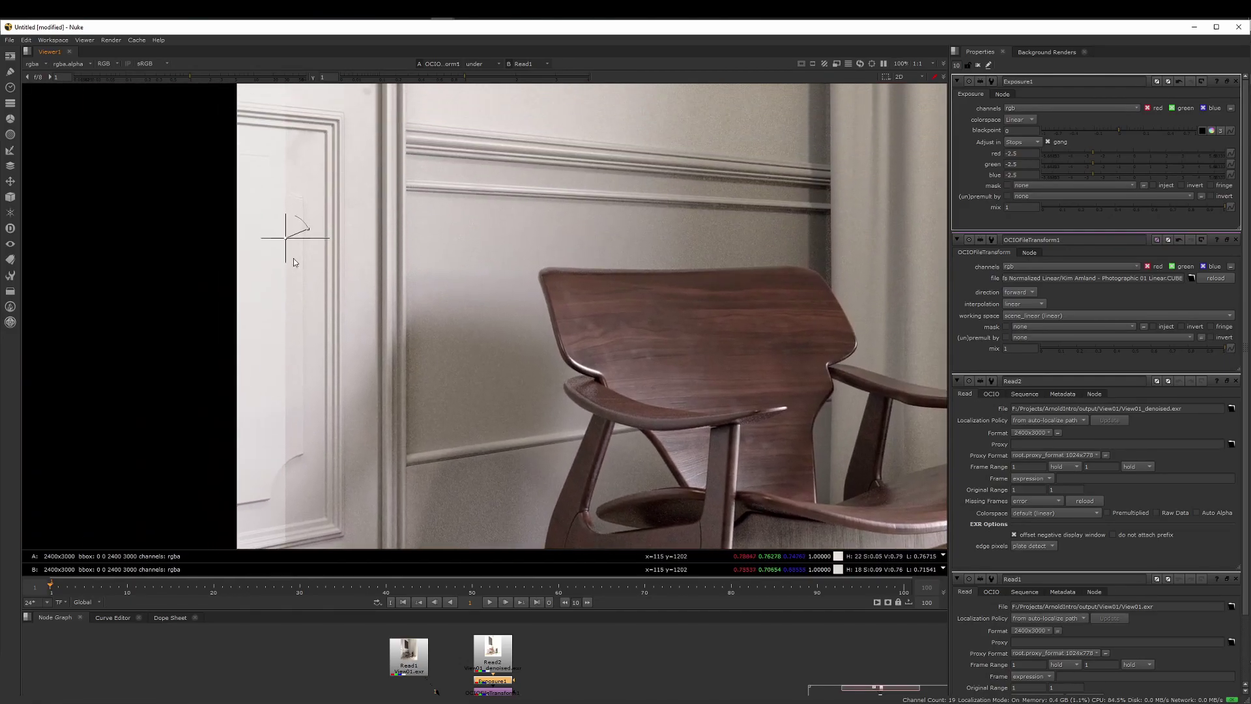
{"action": "mouse_move", "coordinate": [288, 241]}
{"action": "left_mouse_down"}
{"action": "mouse_move", "coordinate": [648, 324]}
{"action": "mouse_move", "coordinate": [449, 443]}
{"action": "left_mouse_up"}
{"action": "middle_click_drag", "start_coordinate": [450, 443], "coordinate": [535, 166]}
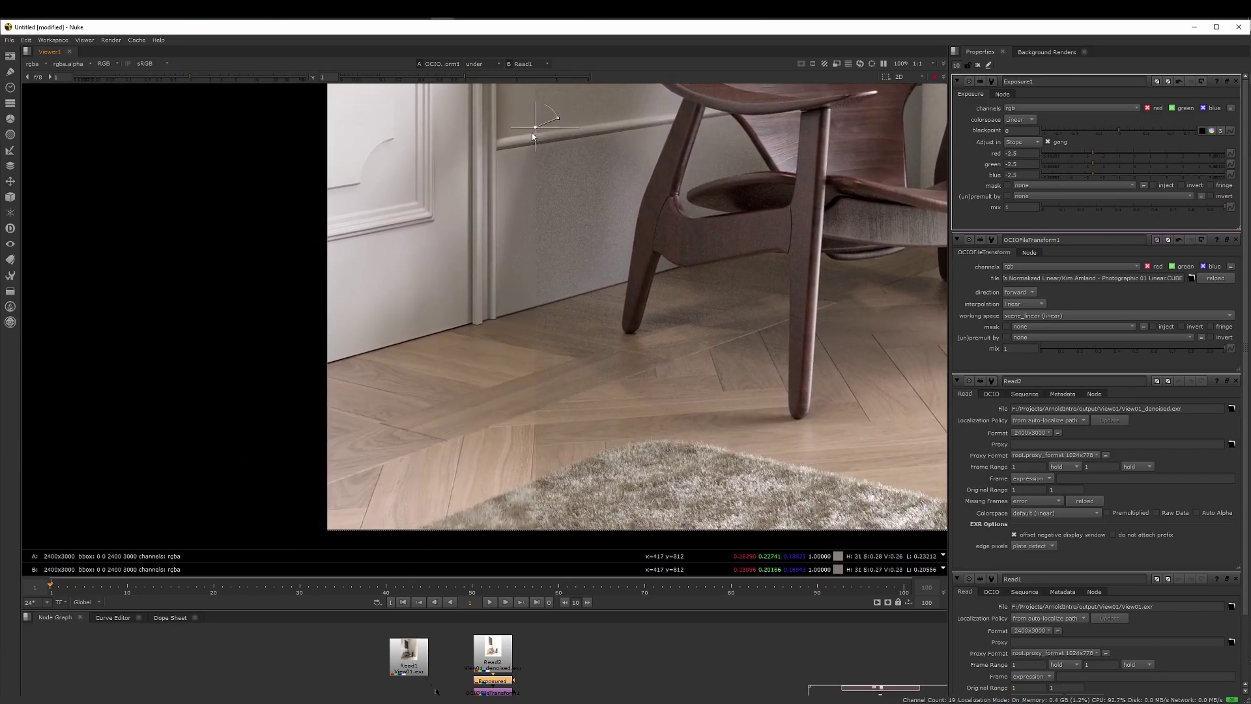
Sweep the wipe boundary along the door post and floor to compare noise levels
{"action": "scroll", "coordinate": [456, 391], "scroll_direction": "up", "scroll_amount": 3}
{"action": "middle_click_drag", "start_coordinate": [528, 294], "coordinate": [538, 383]}
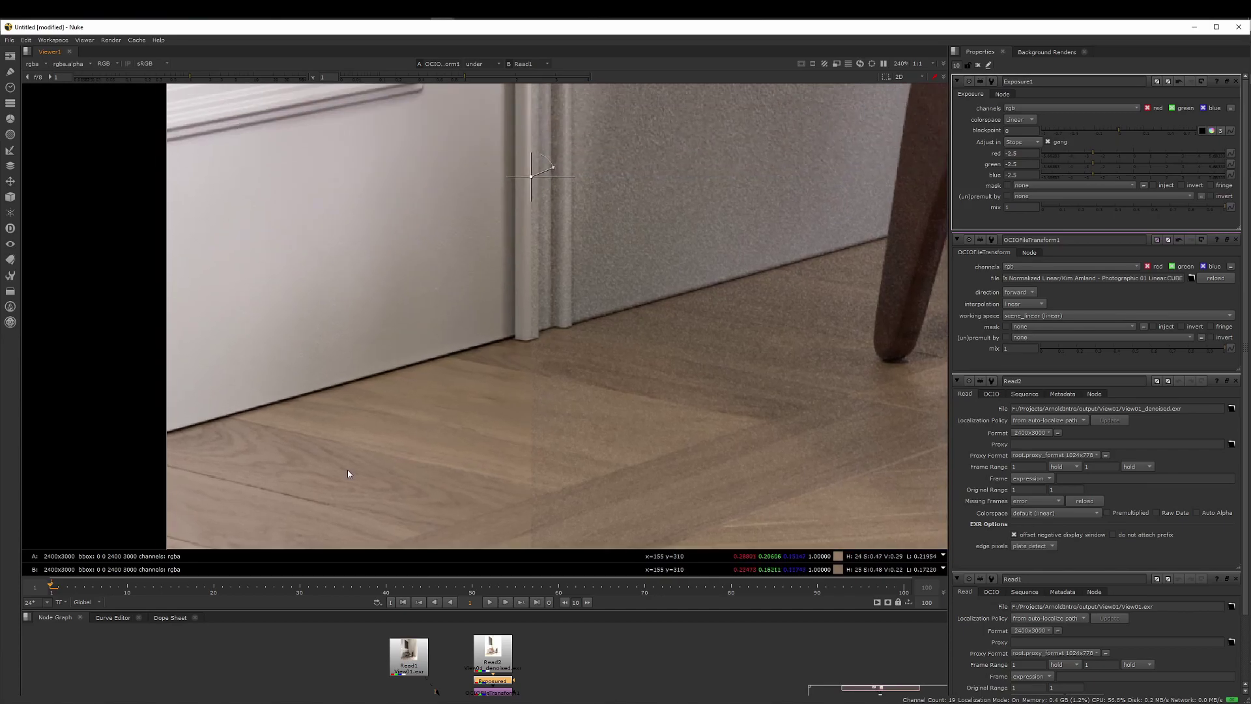
{"action": "scroll", "coordinate": [363, 432], "scroll_direction": "up", "scroll_amount": 2}
{"action": "scroll", "coordinate": [307, 430], "scroll_direction": "up", "scroll_amount": 1}
{"action": "middle_click_drag", "start_coordinate": [665, 176], "coordinate": [648, 330]}
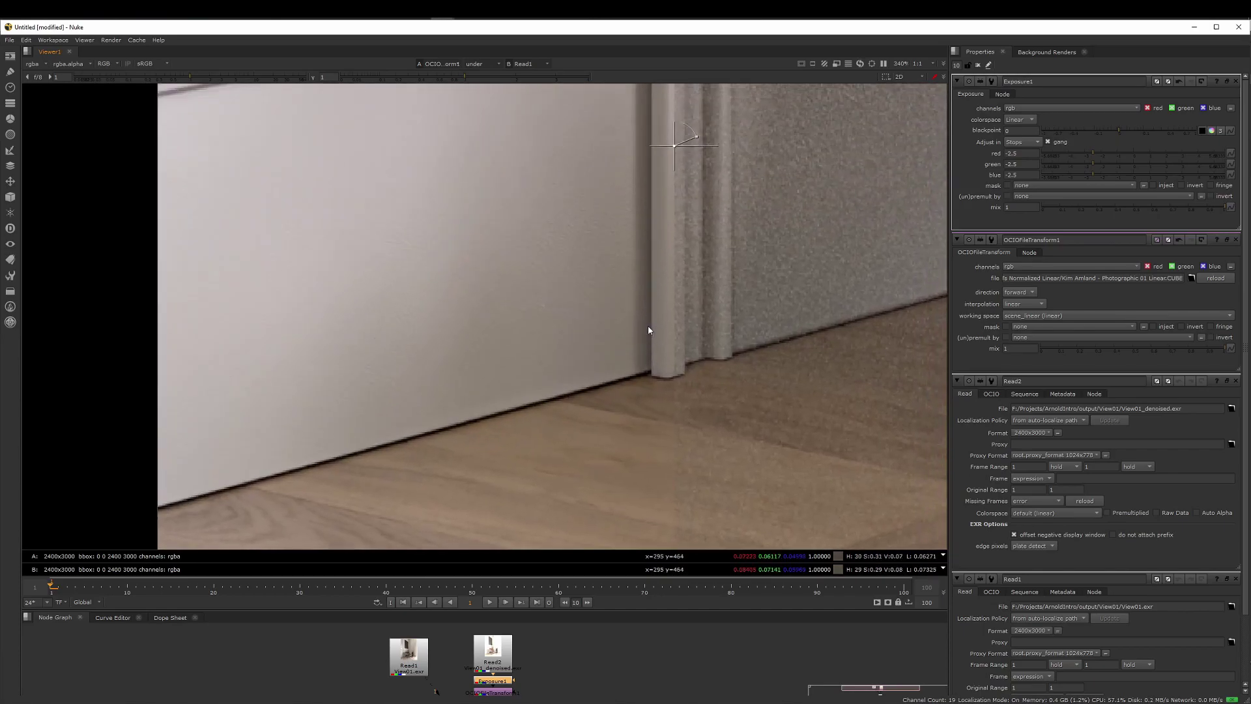
{"action": "left_click_drag", "start_coordinate": [678, 145], "coordinate": [471, 199]}
{"action": "mouse_move", "coordinate": [385, 216]}
{"action": "left_mouse_down"}
{"action": "mouse_move", "coordinate": [229, 293]}
{"action": "mouse_move", "coordinate": [338, 538]}
{"action": "left_mouse_up"}
{"action": "mouse_move", "coordinate": [354, 499]}
{"action": "middle_mouse_down"}
{"action": "mouse_move", "coordinate": [400, 330]}
{"action": "mouse_move", "coordinate": [402, 352]}
{"action": "middle_mouse_up"}
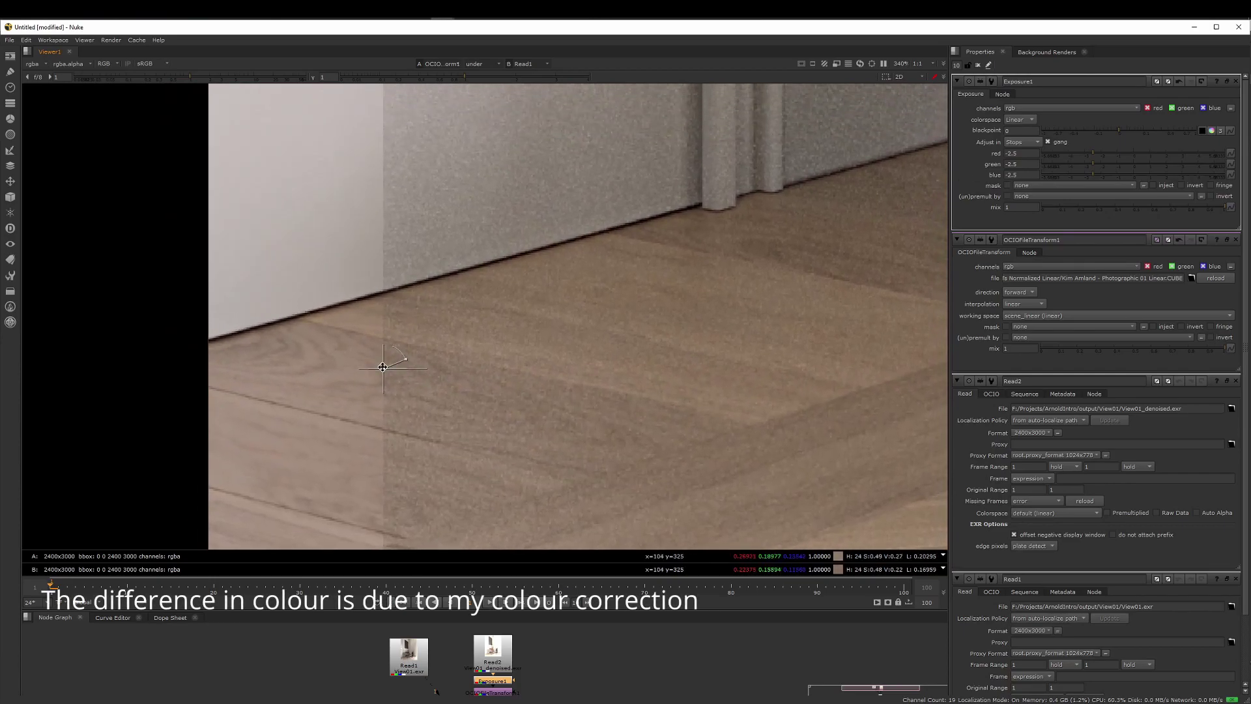
{"action": "mouse_move", "coordinate": [403, 368]}
{"action": "left_mouse_down"}
{"action": "mouse_move", "coordinate": [194, 370]}
{"action": "mouse_move", "coordinate": [834, 380]}
{"action": "mouse_move", "coordinate": [630, 391]}
{"action": "mouse_move", "coordinate": [265, 371]}
{"action": "mouse_move", "coordinate": [842, 323]}
{"action": "left_mouse_up"}
{"action": "mouse_move", "coordinate": [842, 323]}
{"action": "middle_mouse_down"}
{"action": "mouse_move", "coordinate": [587, 419]}
{"action": "mouse_move", "coordinate": [303, 417]}
{"action": "middle_mouse_up"}
{"action": "mouse_move", "coordinate": [303, 417]}
{"action": "left_mouse_down"}
{"action": "mouse_move", "coordinate": [150, 407]}
{"action": "mouse_move", "coordinate": [574, 394]}
{"action": "mouse_move", "coordinate": [893, 404]}
{"action": "mouse_move", "coordinate": [881, 414]}
{"action": "mouse_move", "coordinate": [525, 365]}
{"action": "mouse_move", "coordinate": [645, 145]}
{"action": "left_mouse_up"}
Compare denoised and noisy versions across the door panel and chair seat
{"action": "mouse_move", "coordinate": [645, 145]}
{"action": "middle_mouse_down"}
{"action": "mouse_move", "coordinate": [667, 435]}
{"action": "mouse_move", "coordinate": [531, 512]}
{"action": "middle_mouse_up"}
{"action": "scroll", "coordinate": [684, 427], "scroll_direction": "down", "scroll_amount": 3}
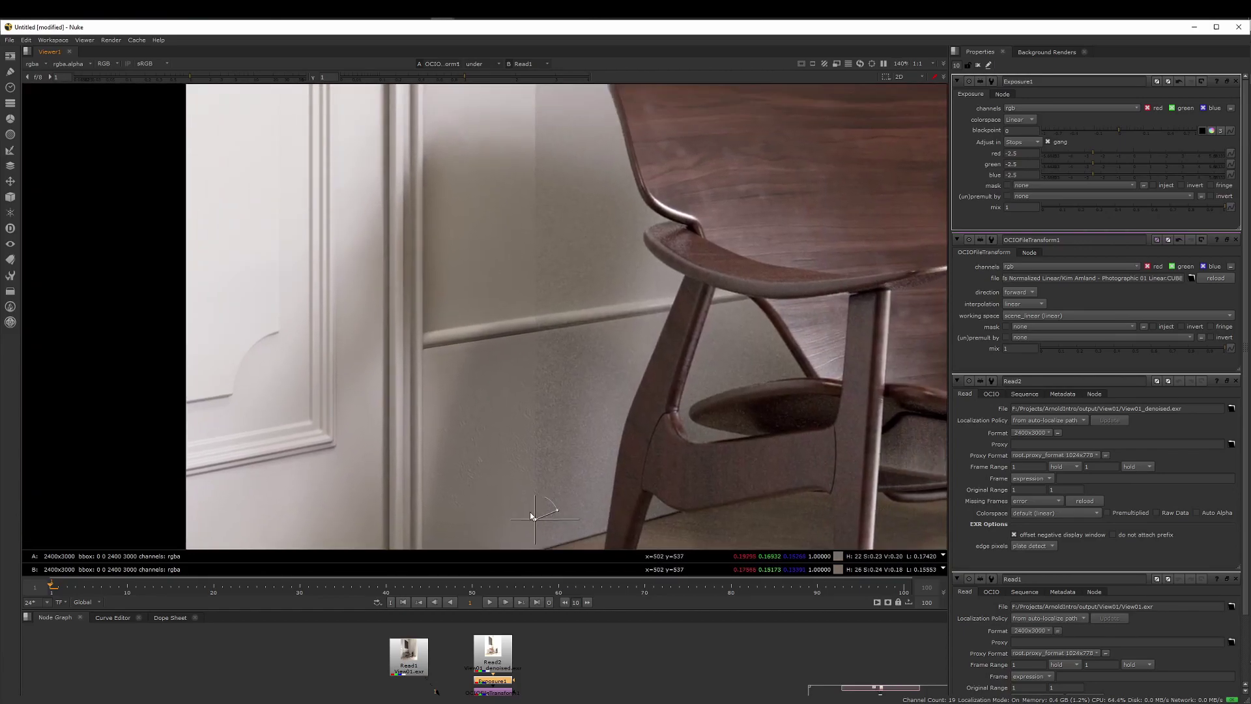
{"action": "left_click_drag", "start_coordinate": [534, 515], "coordinate": [622, 406]}
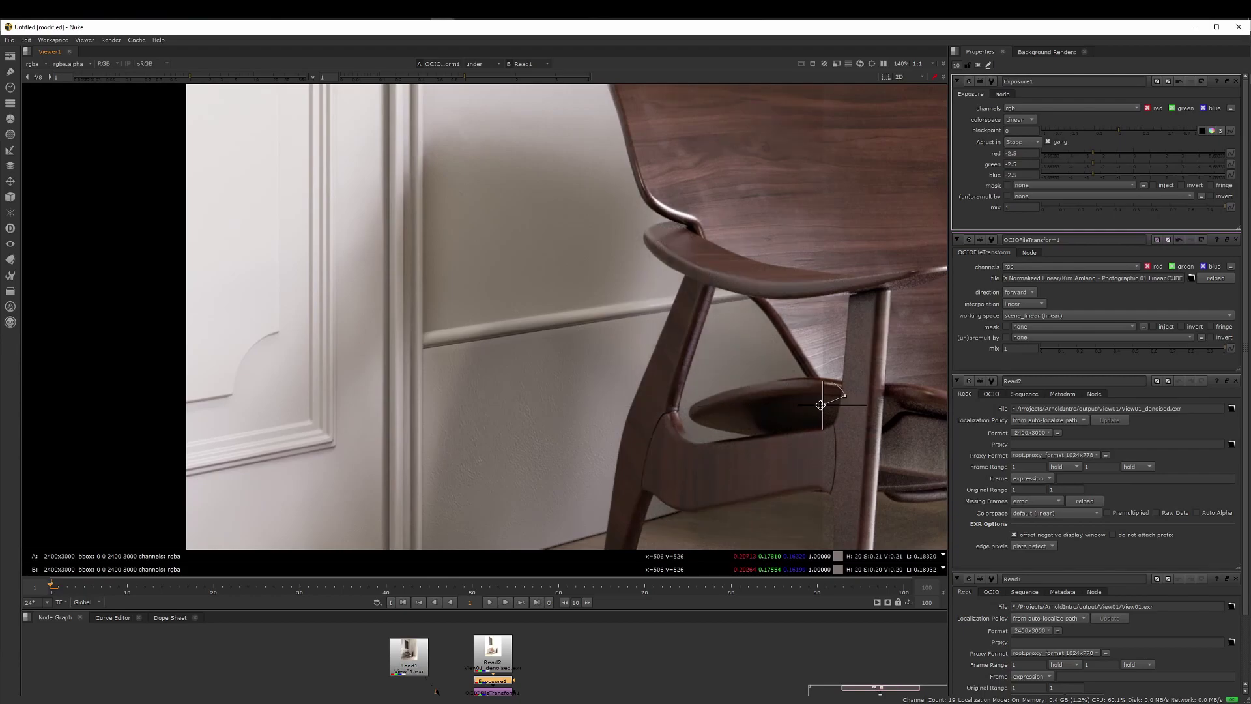
{"action": "scroll", "coordinate": [622, 405], "scroll_direction": "up", "scroll_amount": 3}
{"action": "middle_click_drag", "start_coordinate": [773, 433], "coordinate": [603, 404]}
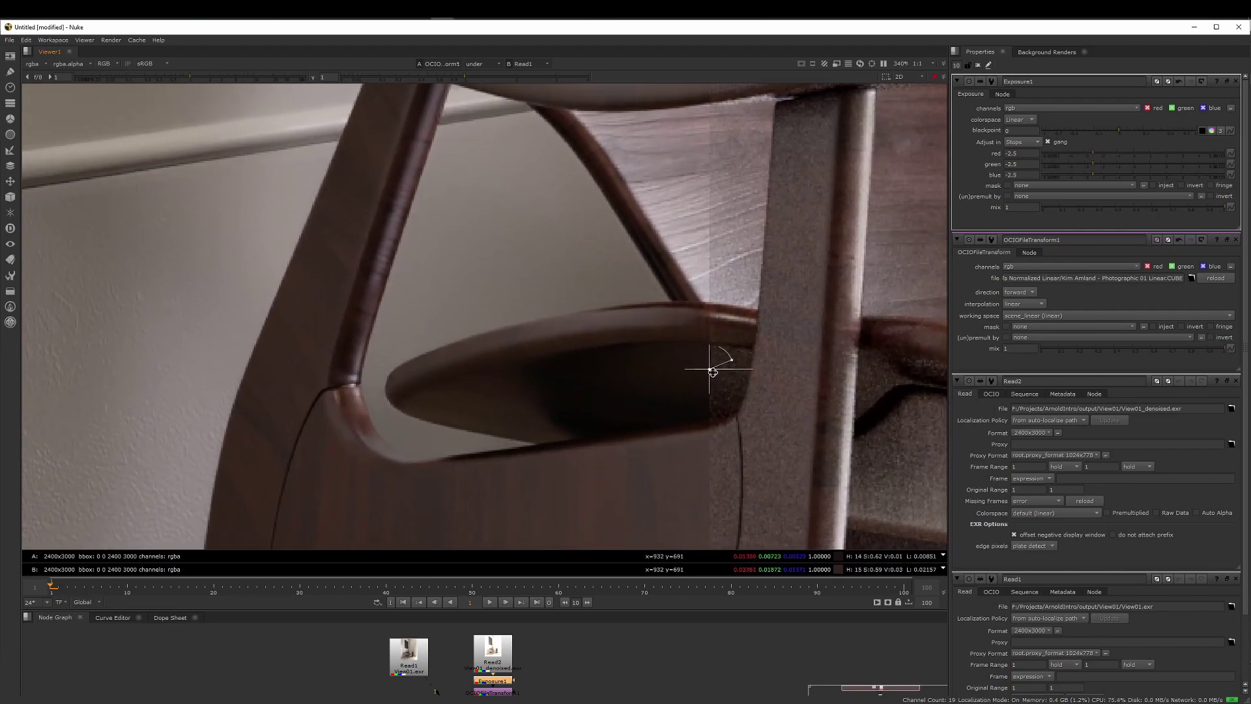
{"action": "mouse_move", "coordinate": [716, 378]}
{"action": "left_mouse_down"}
{"action": "mouse_move", "coordinate": [706, 117]}
{"action": "mouse_move", "coordinate": [792, 168]}
{"action": "left_mouse_up"}
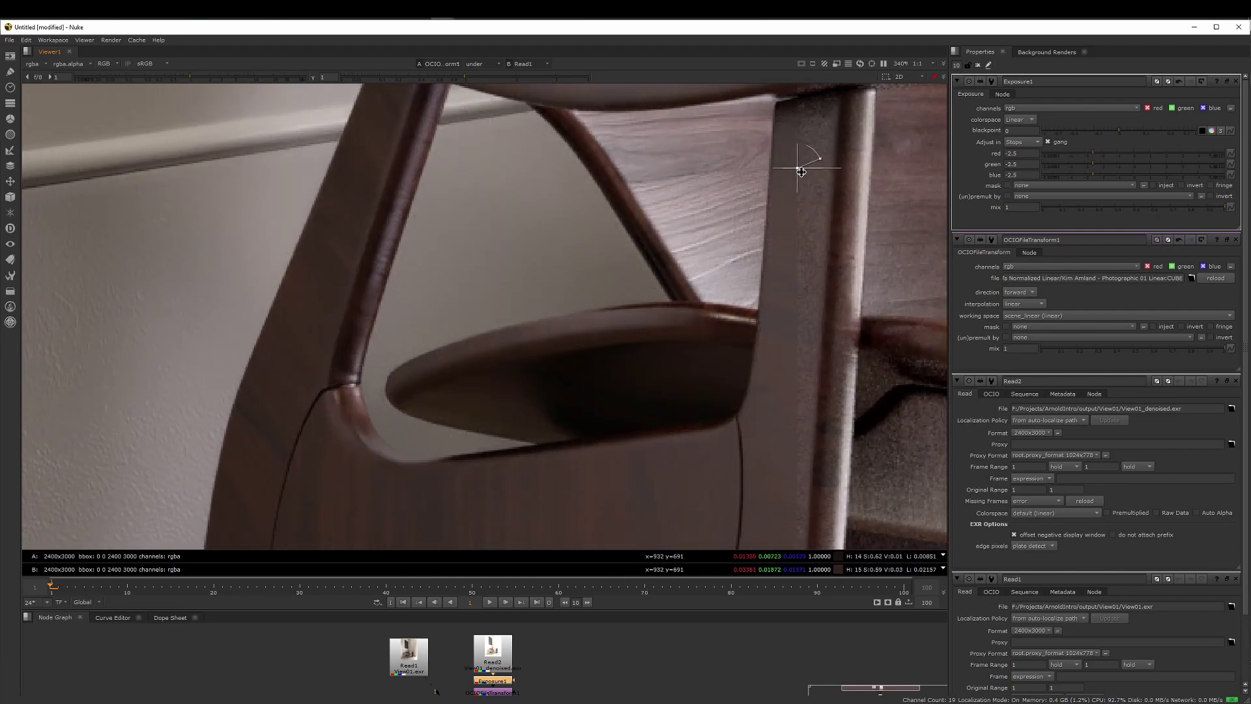
Zoom out and move the wipe boundary up onto the chair back
{"action": "scroll", "coordinate": [623, 348], "scroll_direction": "down", "scroll_amount": 1}
{"action": "scroll", "coordinate": [623, 348], "scroll_direction": "down", "scroll_amount": 1}
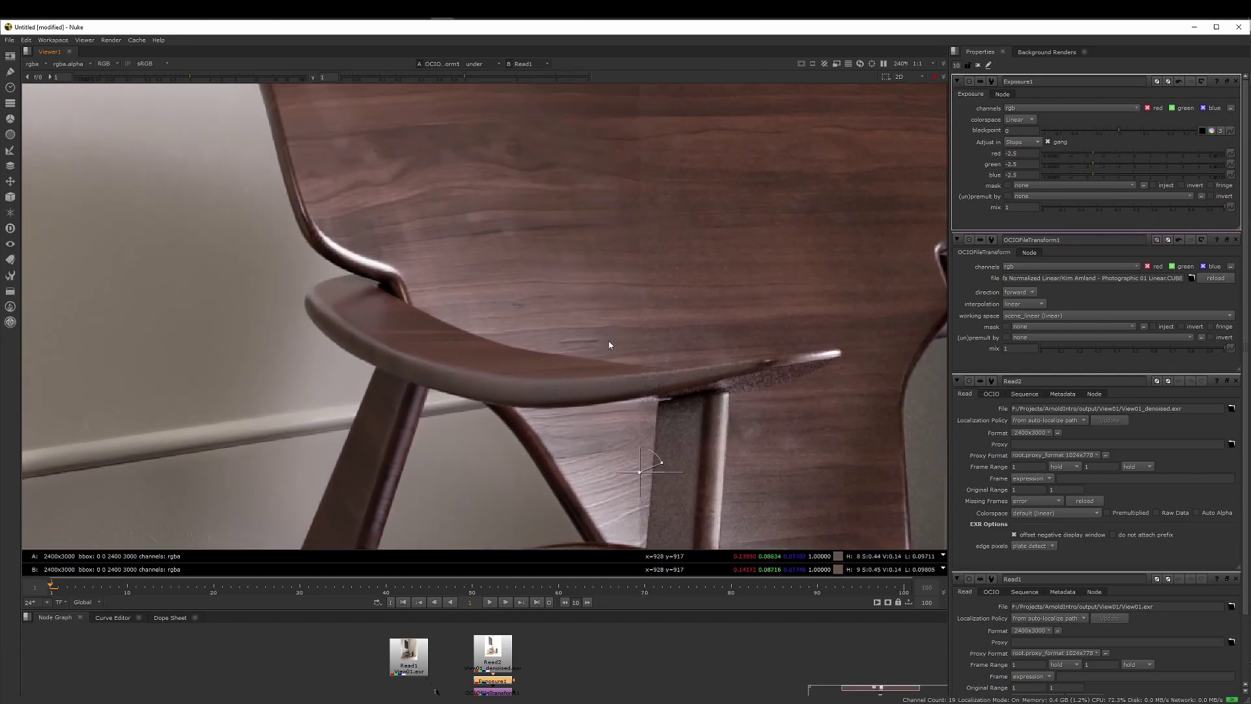
{"action": "scroll", "coordinate": [608, 346], "scroll_direction": "down", "scroll_amount": 1}
{"action": "middle_click_drag", "start_coordinate": [603, 374], "coordinate": [574, 529]}
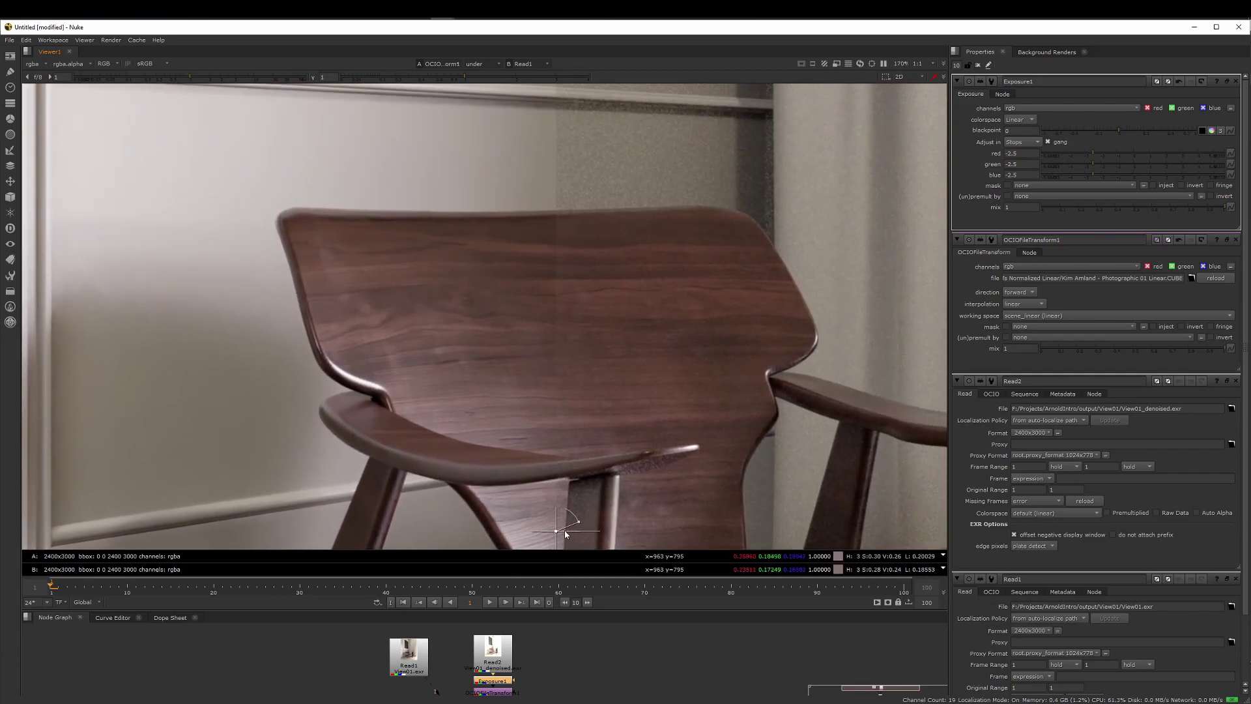
{"action": "left_click_drag", "start_coordinate": [557, 529], "coordinate": [724, 118]}
{"action": "middle_click_drag", "start_coordinate": [724, 117], "coordinate": [659, 332]}
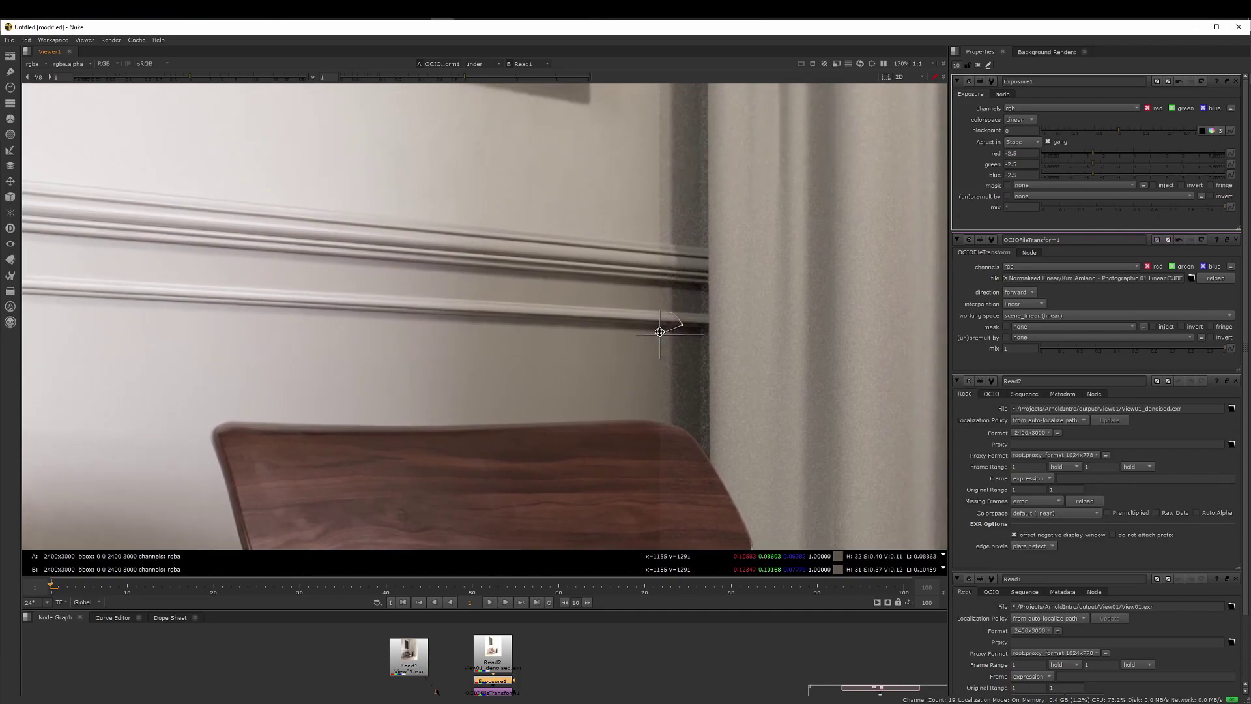
Zoom in on the wall moulding and sweep the wipe boundary across it
{"action": "scroll", "coordinate": [660, 331], "scroll_direction": "up", "scroll_amount": 1}
{"action": "scroll", "coordinate": [678, 326], "scroll_direction": "up", "scroll_amount": 1}
{"action": "scroll", "coordinate": [670, 330], "scroll_direction": "up", "scroll_amount": 1}
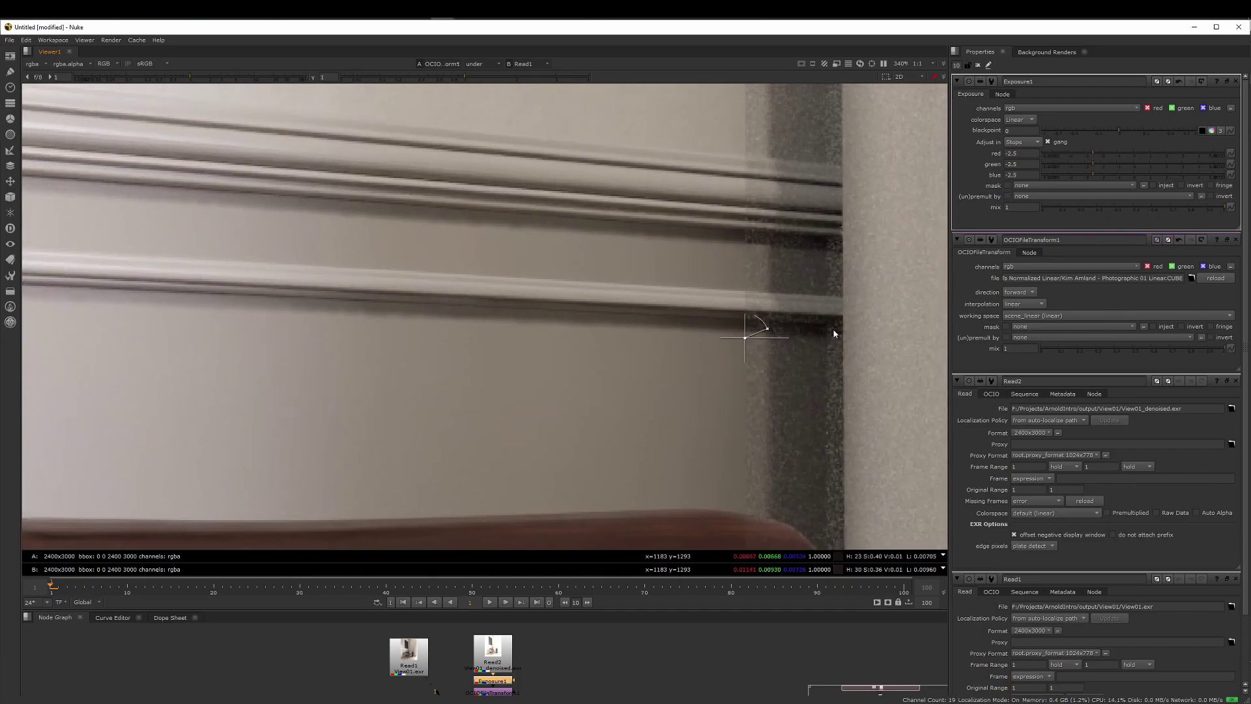
{"action": "scroll", "coordinate": [829, 330], "scroll_direction": "up", "scroll_amount": 1}
{"action": "middle_click_drag", "start_coordinate": [904, 337], "coordinate": [573, 308]}
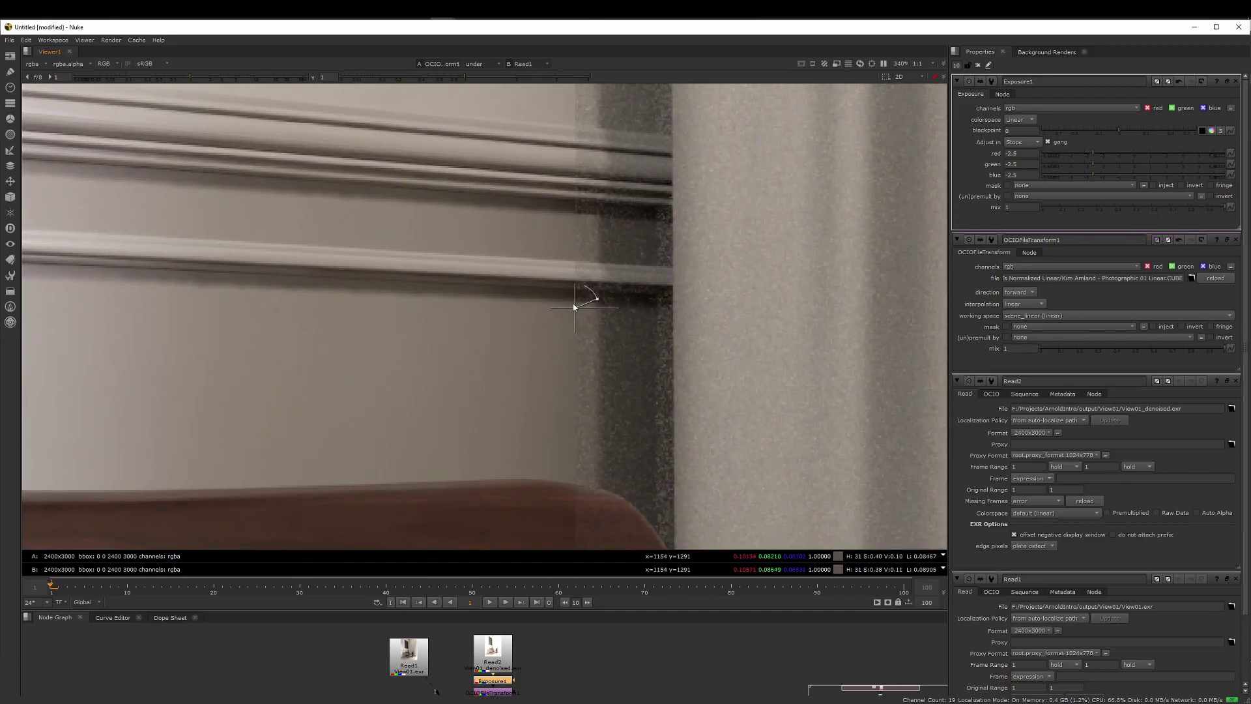
{"action": "mouse_move", "coordinate": [574, 308]}
{"action": "left_mouse_down"}
{"action": "mouse_move", "coordinate": [838, 307]}
{"action": "mouse_move", "coordinate": [335, 291]}
{"action": "mouse_move", "coordinate": [611, 160]}
{"action": "mouse_move", "coordinate": [832, 190]}
{"action": "mouse_move", "coordinate": [732, 341]}
{"action": "mouse_move", "coordinate": [393, 377]}
{"action": "left_mouse_up"}
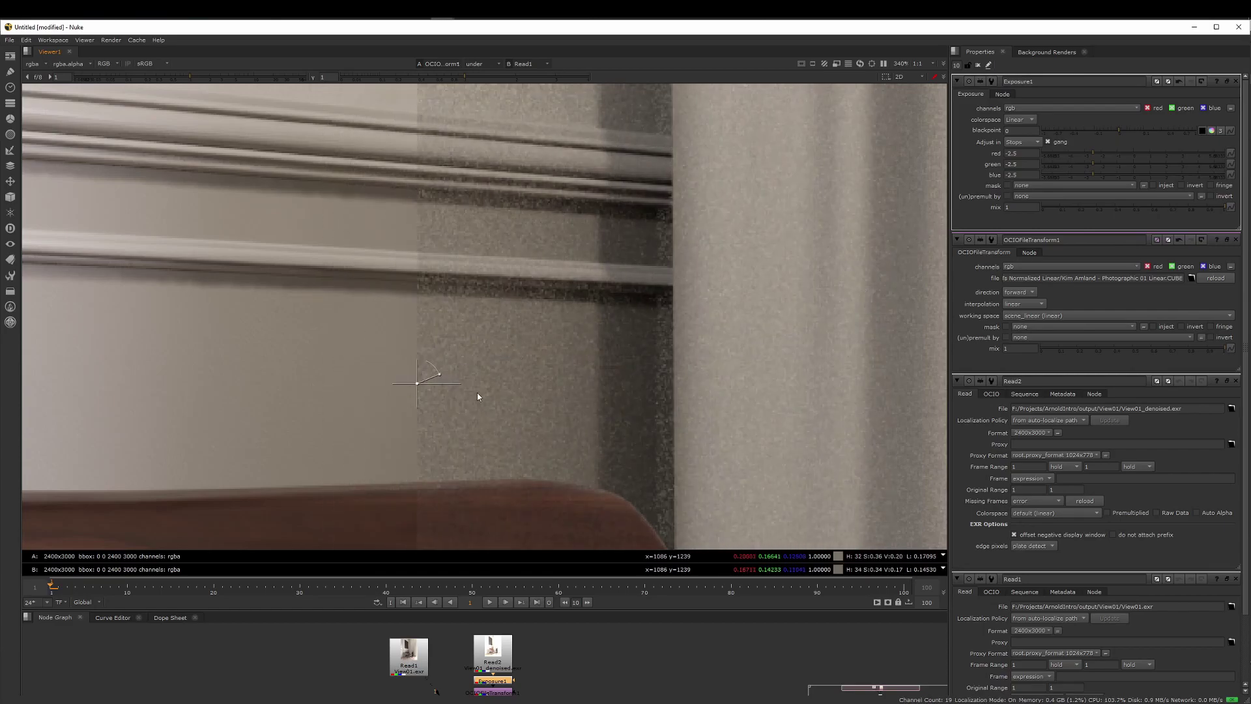
{"action": "mouse_move", "coordinate": [480, 396]}
{"action": "middle_mouse_down"}
{"action": "mouse_move", "coordinate": [707, 141]}
{"action": "mouse_move", "coordinate": [670, 272]}
{"action": "mouse_move", "coordinate": [662, 367]}
{"action": "middle_mouse_up"}
{"action": "scroll", "coordinate": [670, 271], "scroll_direction": "down", "scroll_amount": 2}
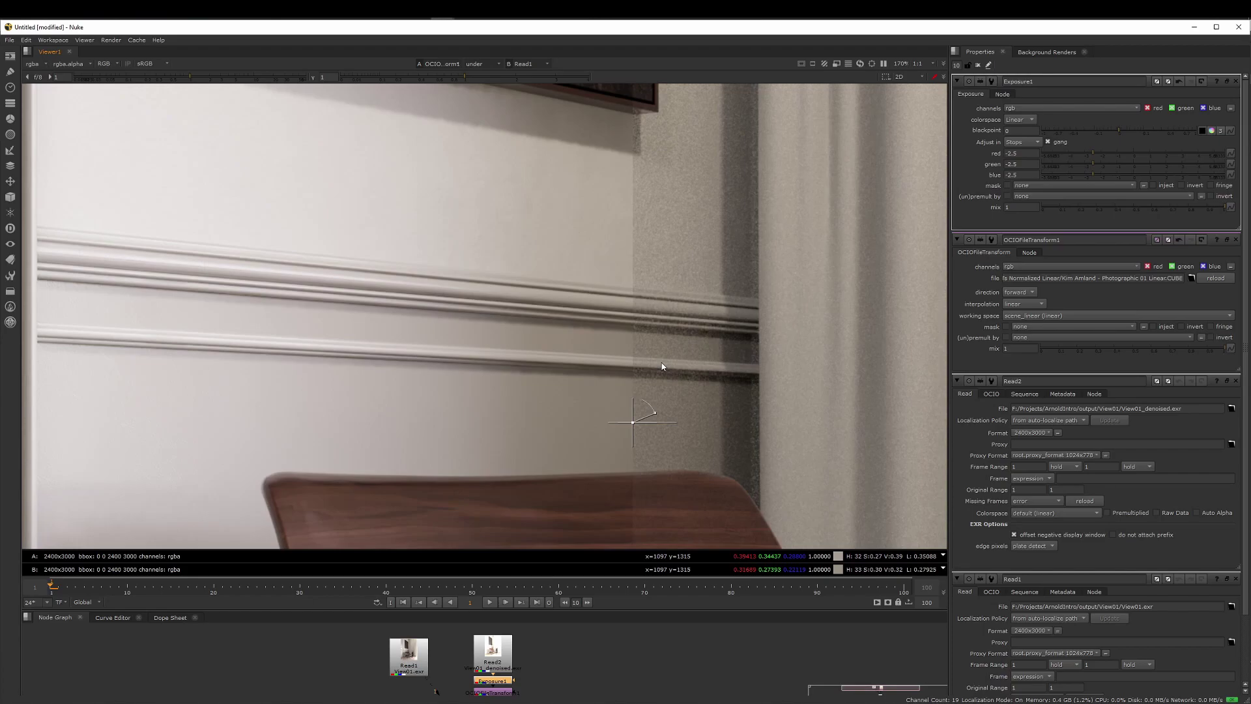
Widen the noisy original across the chair back, then minimize Nuke to return to 3ds Max
{"action": "middle_click_drag", "start_coordinate": [662, 367], "coordinate": [635, 206]}
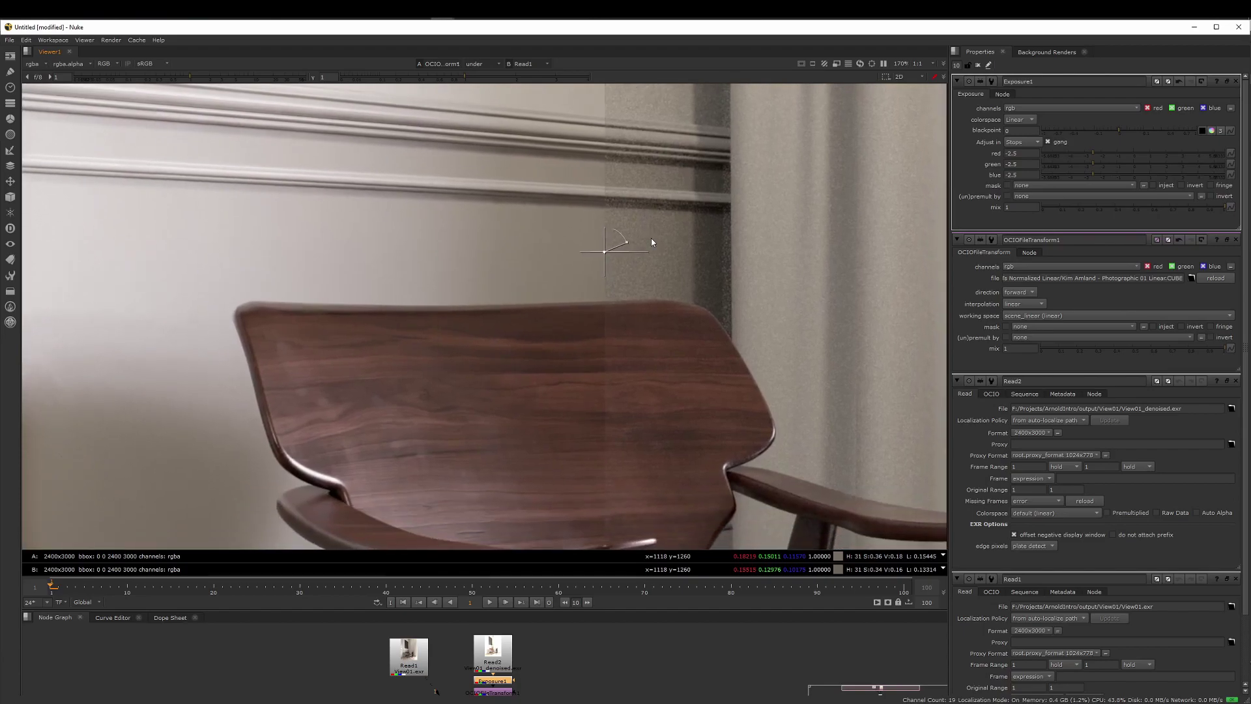
{"action": "left_click_drag", "start_coordinate": [603, 251], "coordinate": [115, 260]}
{"action": "middle_click_drag", "start_coordinate": [480, 229], "coordinate": [443, 268]}
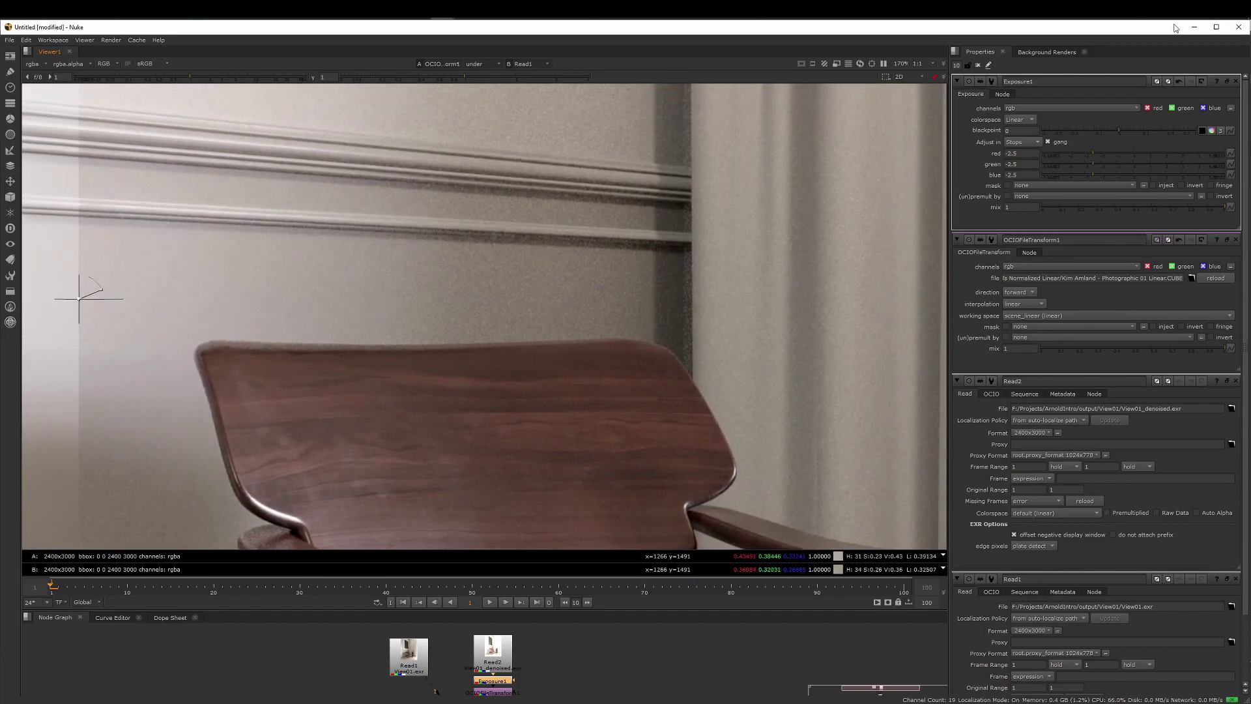
{"action": "left_click", "coordinate": [1200, 29]}
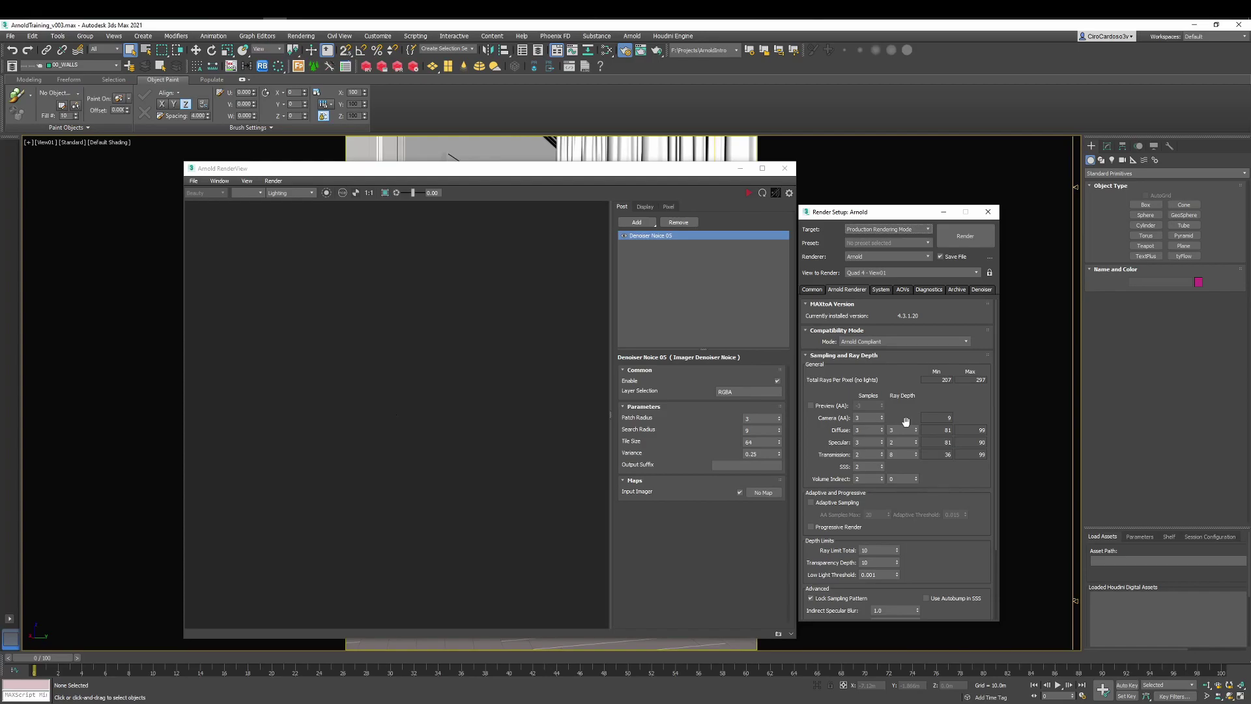
{"action": "left_click", "coordinate": [928, 290]}
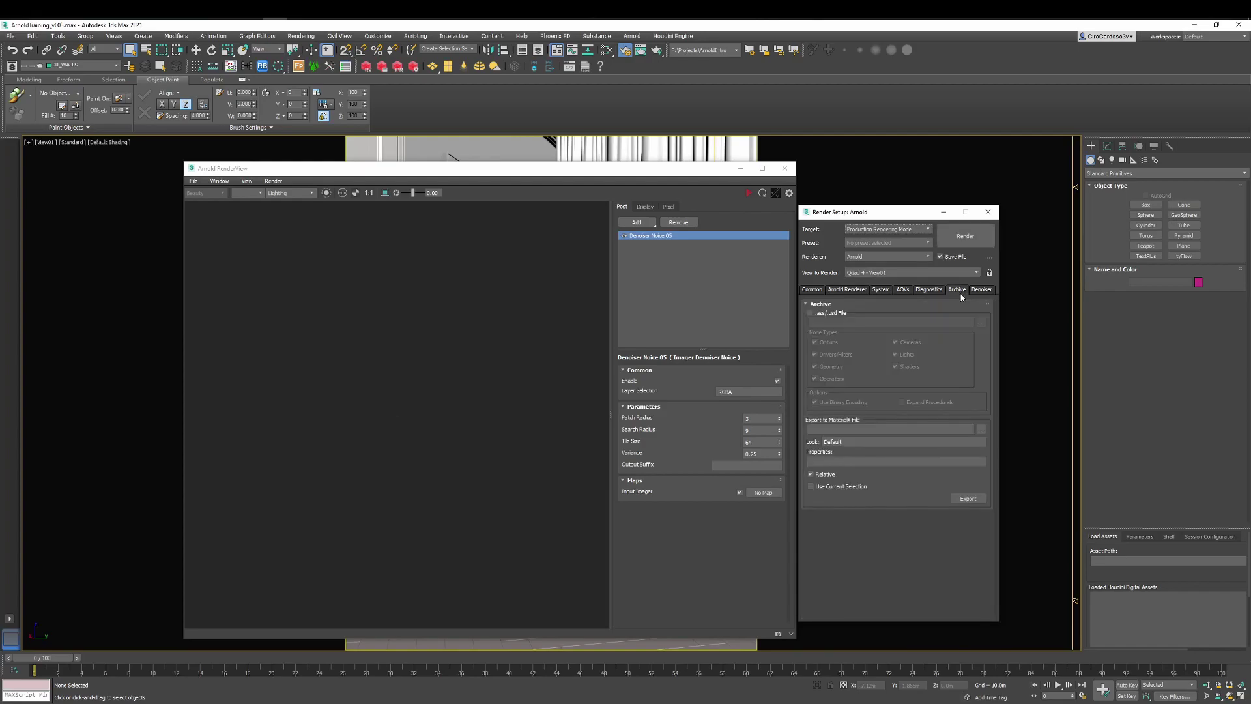
{"action": "left_click", "coordinate": [979, 290]}
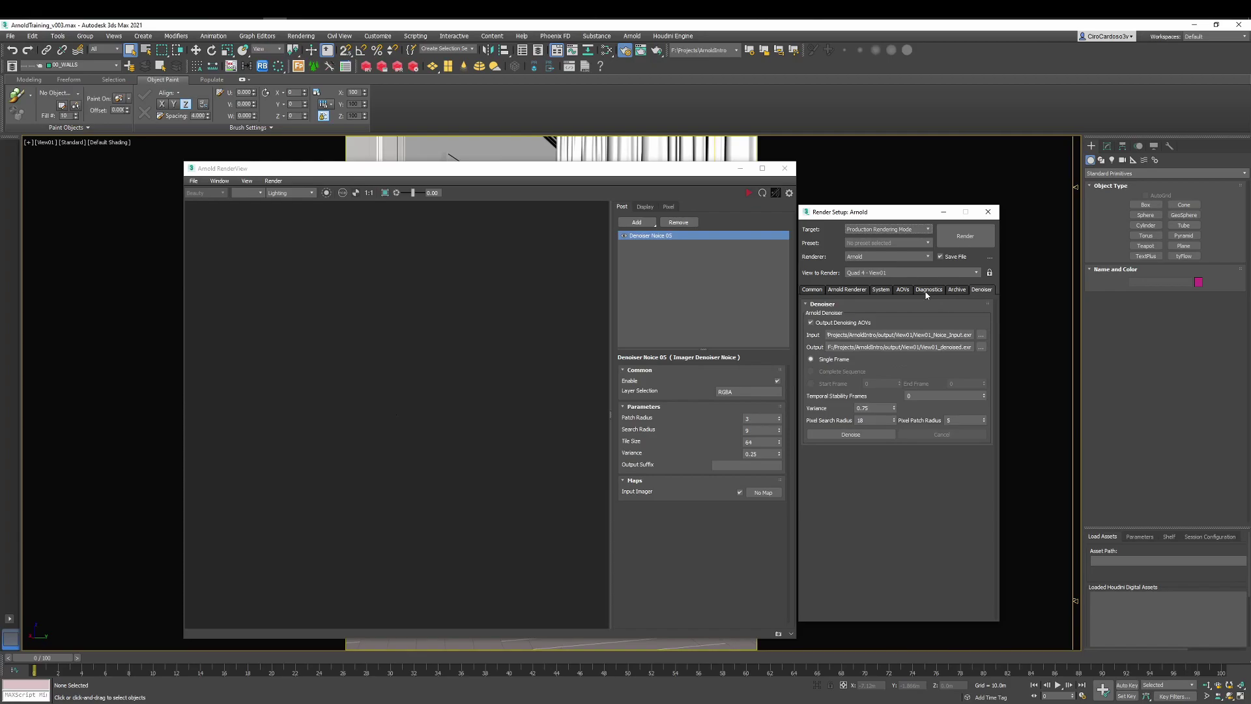
{"action": "left_click", "coordinate": [846, 290]}
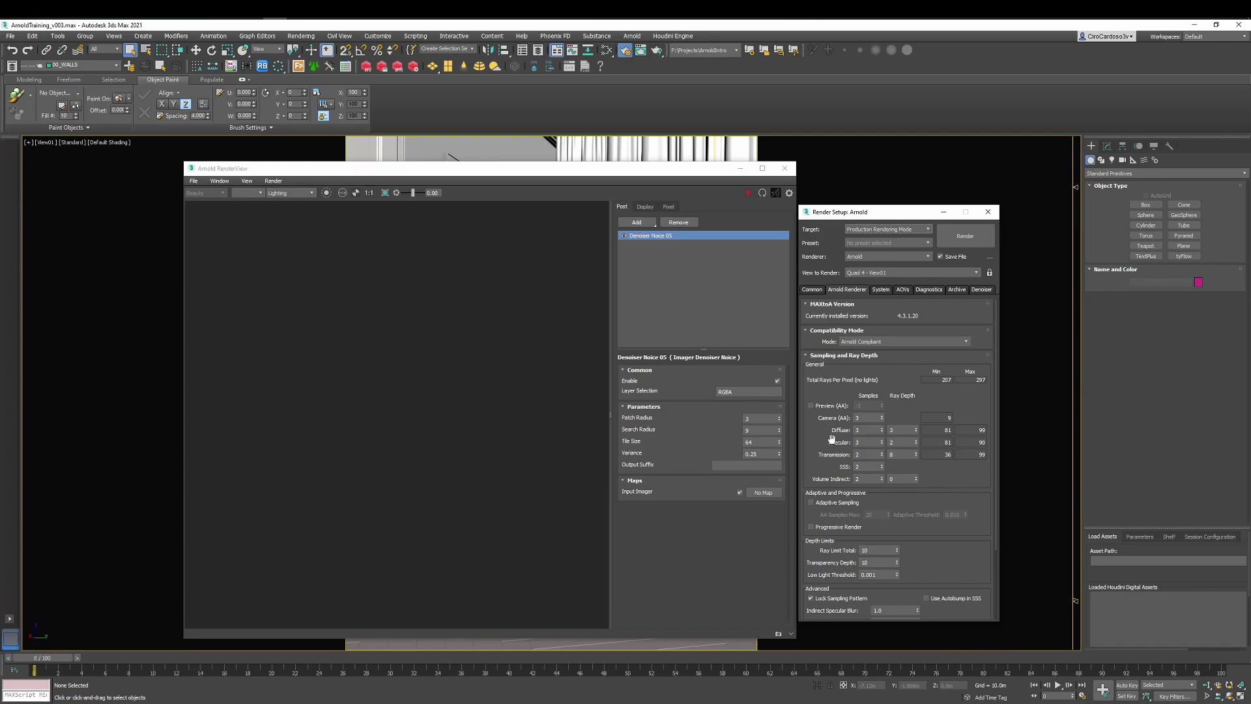
{"action": "left_click_drag", "start_coordinate": [938, 471], "coordinate": [945, 463]}
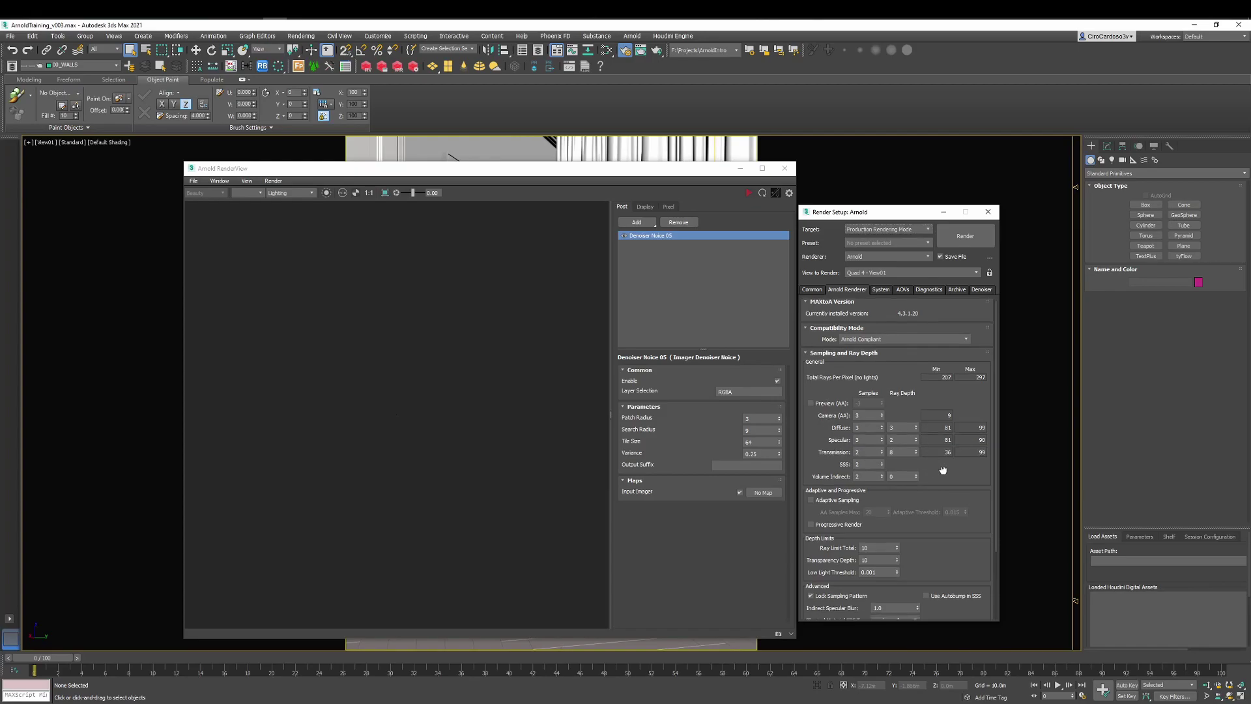